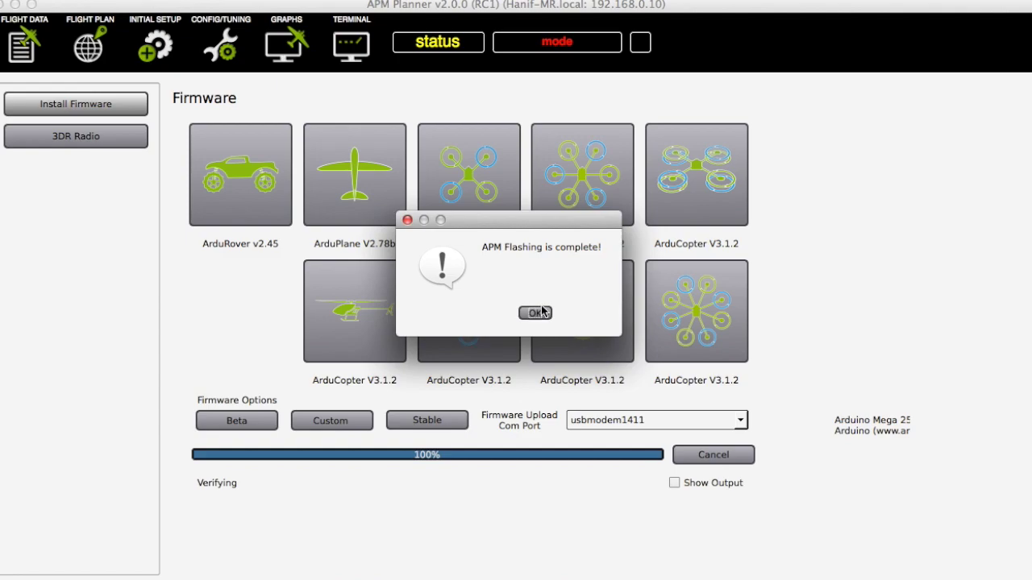
# Step: Acknowledge the firmware flashing and motor-spin notices and connect to the vehicle on usbmodem1411 at 115200 baud
pyautogui.click(536, 312)
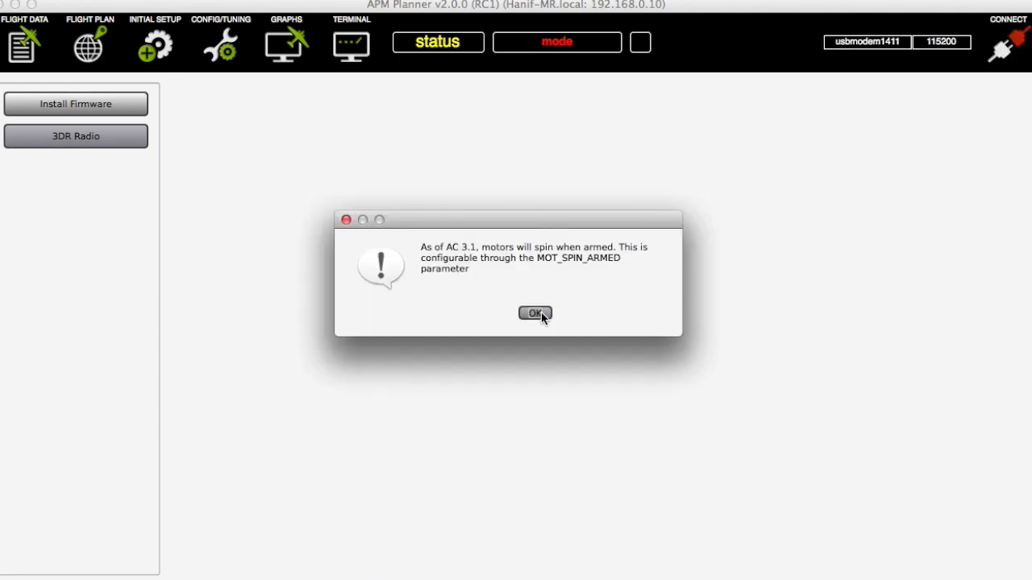
pyautogui.click(541, 313)
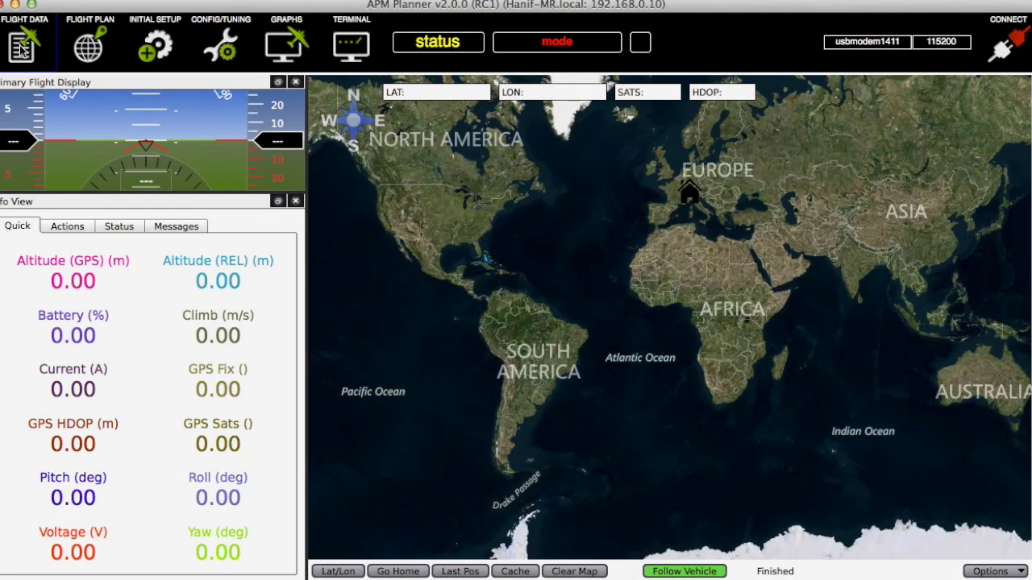
pyautogui.click(1006, 46)
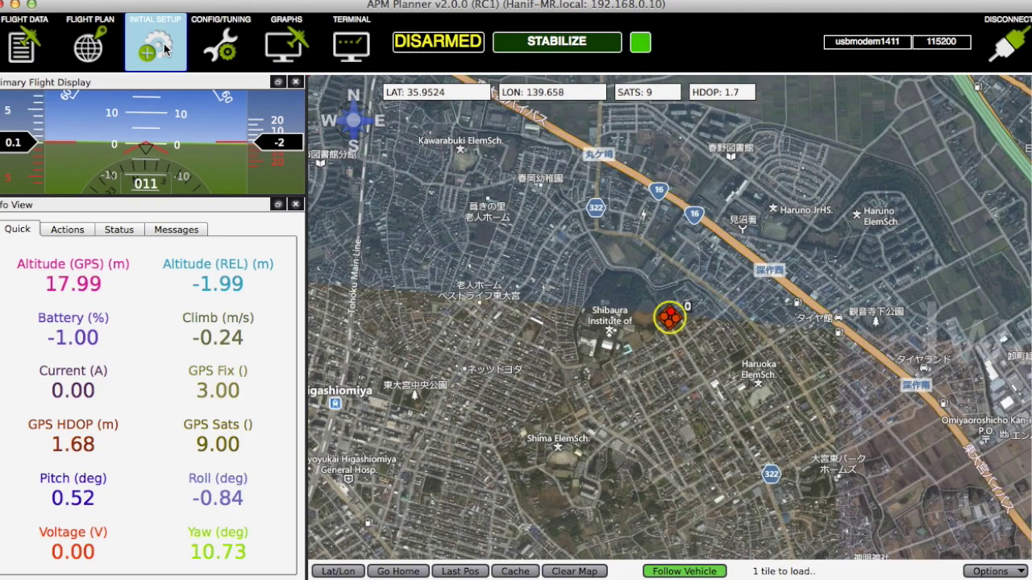
# Step: Set the copter's frame type to 'V' Style in the mandatory setup
pyautogui.click(157, 44)
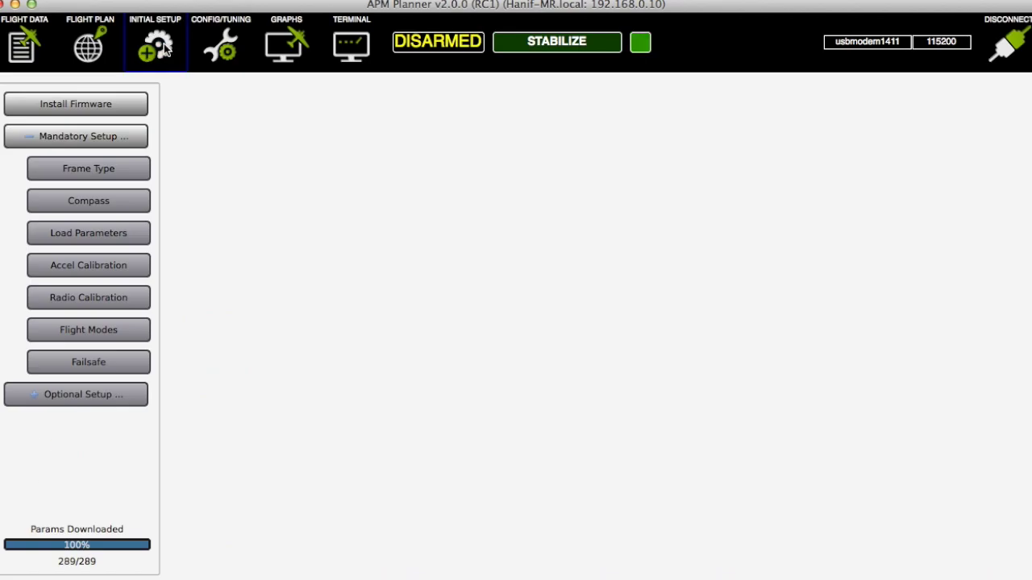
pyautogui.click(106, 175)
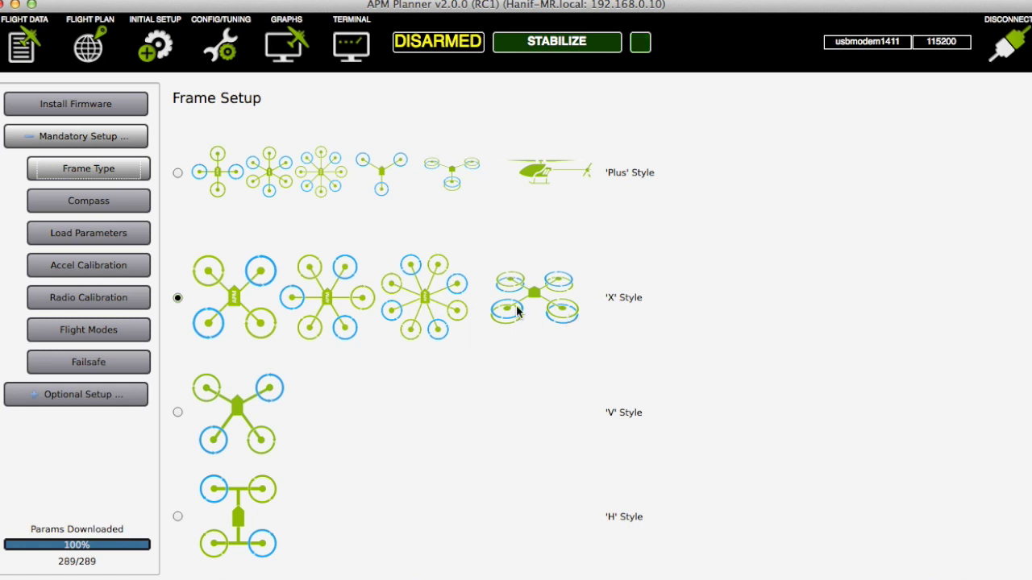
pyautogui.click(177, 414)
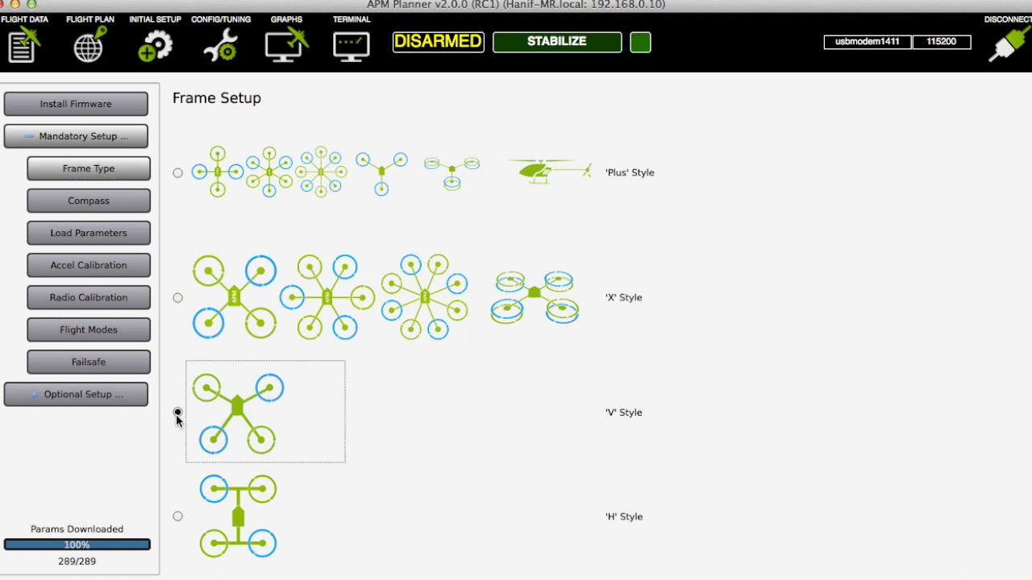
pyautogui.click(95, 173)
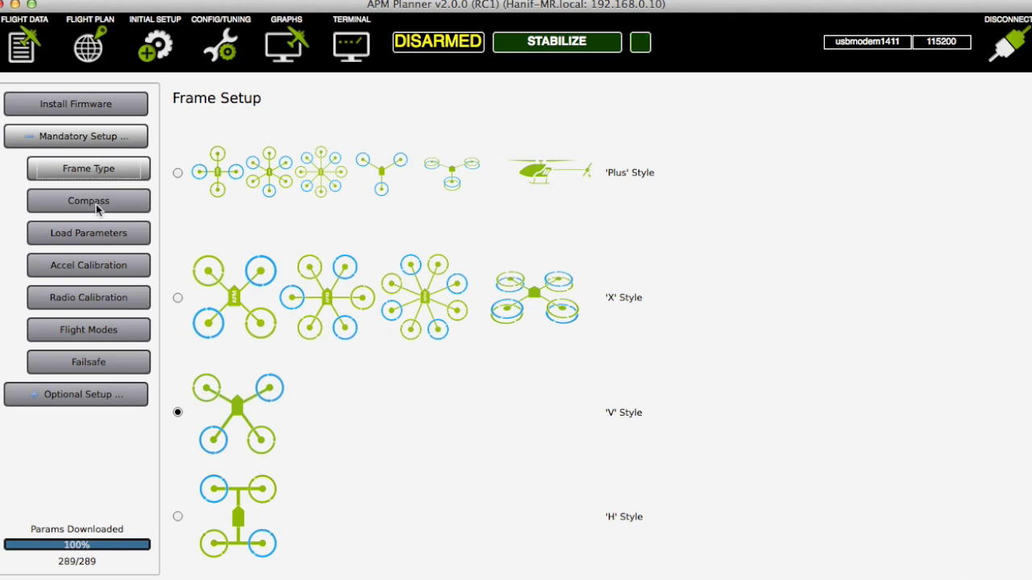
# Step: Set the compass orientation to the APM with 3DR GPS/Compass preset
pyautogui.click(96, 205)
pyautogui.click(246, 441)
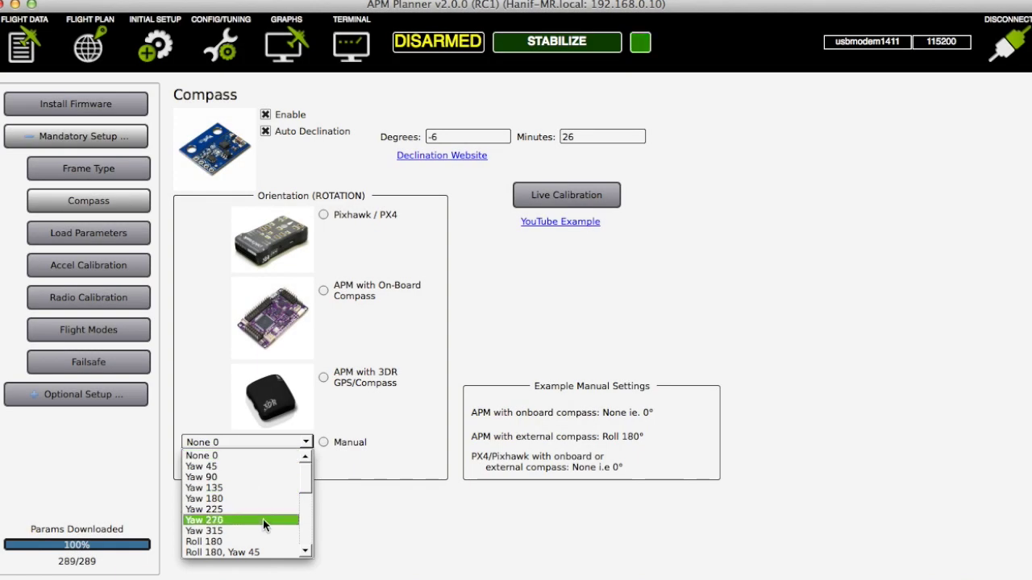
pyautogui.click(326, 377)
pyautogui.click(327, 377)
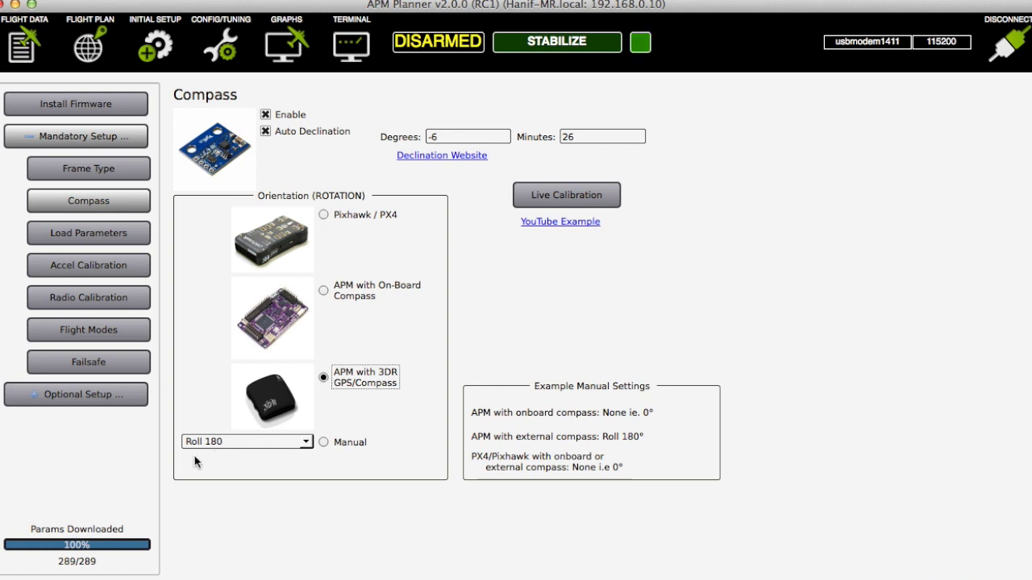
# Step: Run the live compass calibration and accept the new offsets
pyautogui.click(566, 200)
pyautogui.click(543, 313)
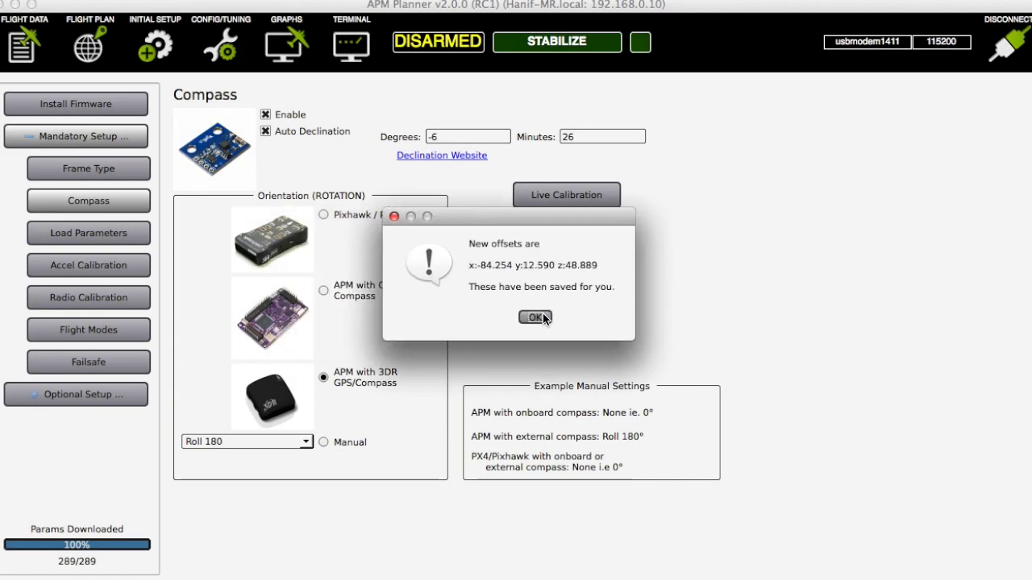
pyautogui.click(535, 318)
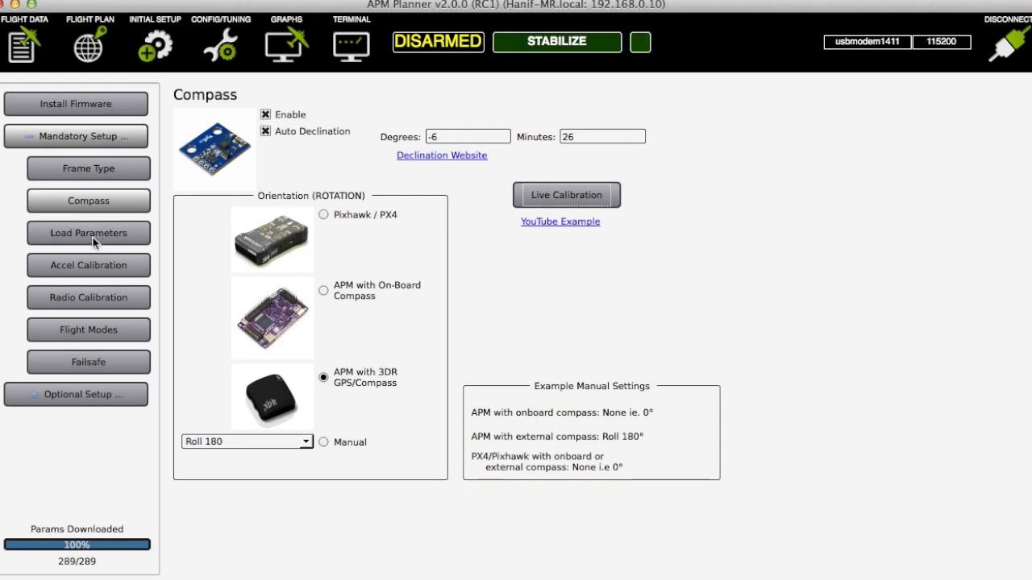
# Step: Calibrate the accelerometer, confirming each requested APM position, including level, right side, nose down and nose up
pyautogui.click(93, 271)
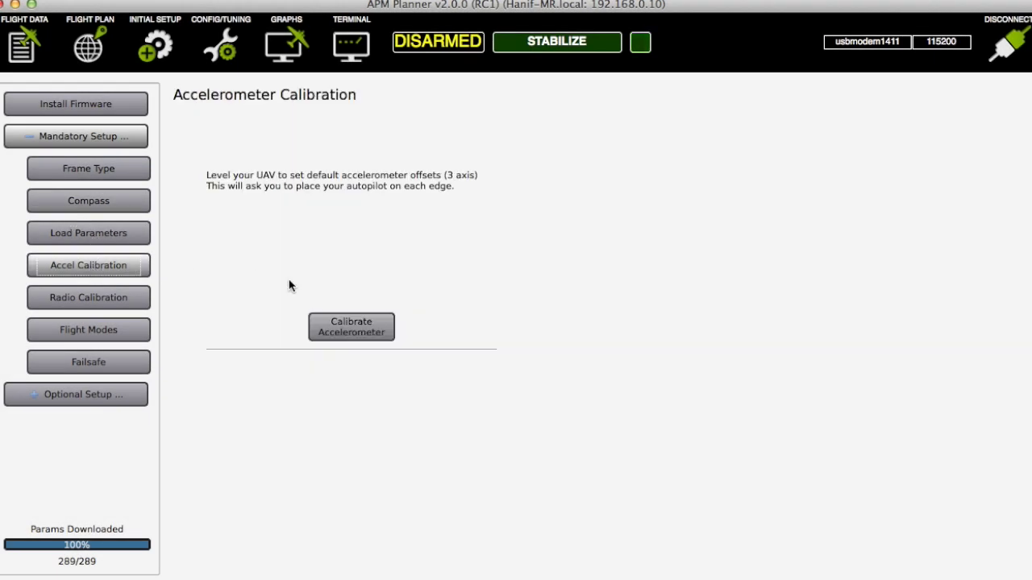
pyautogui.click(351, 329)
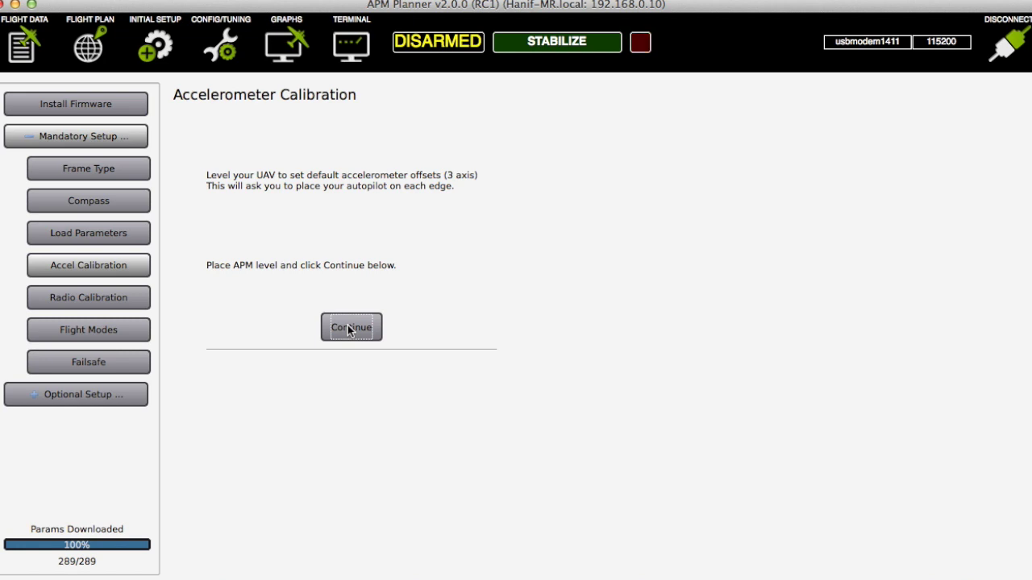
pyautogui.click(351, 328)
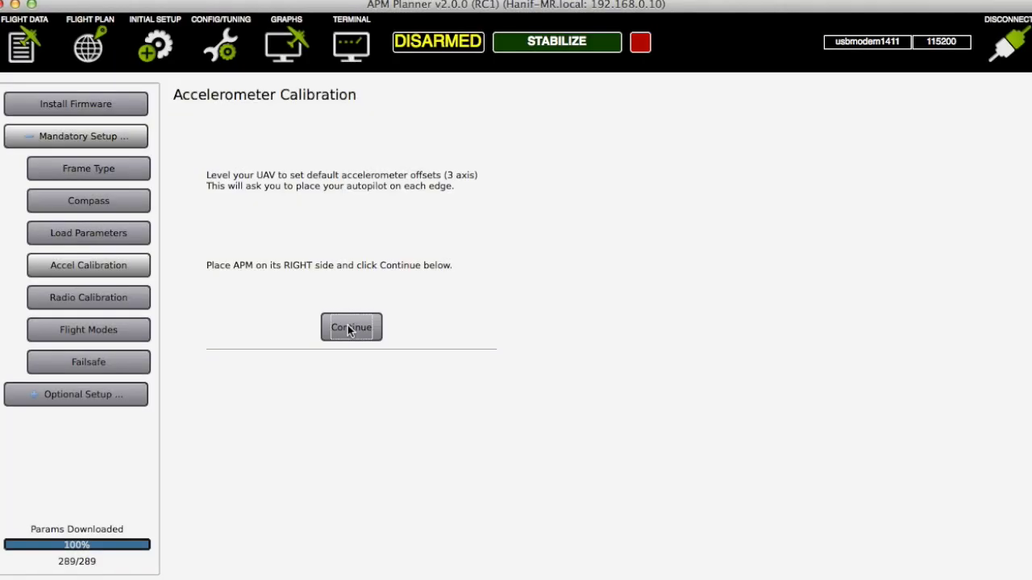
pyautogui.click(350, 329)
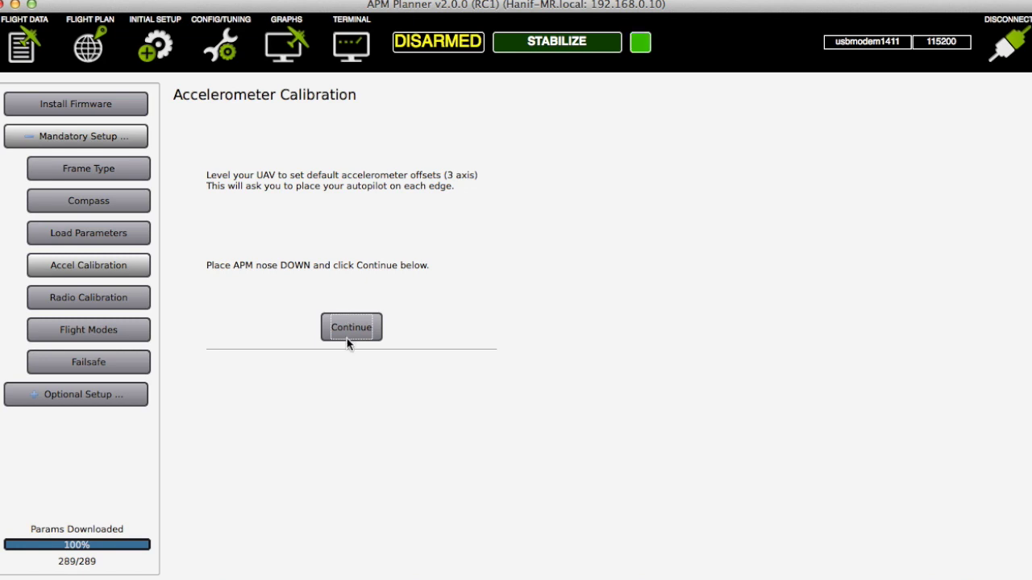
pyautogui.click(349, 339)
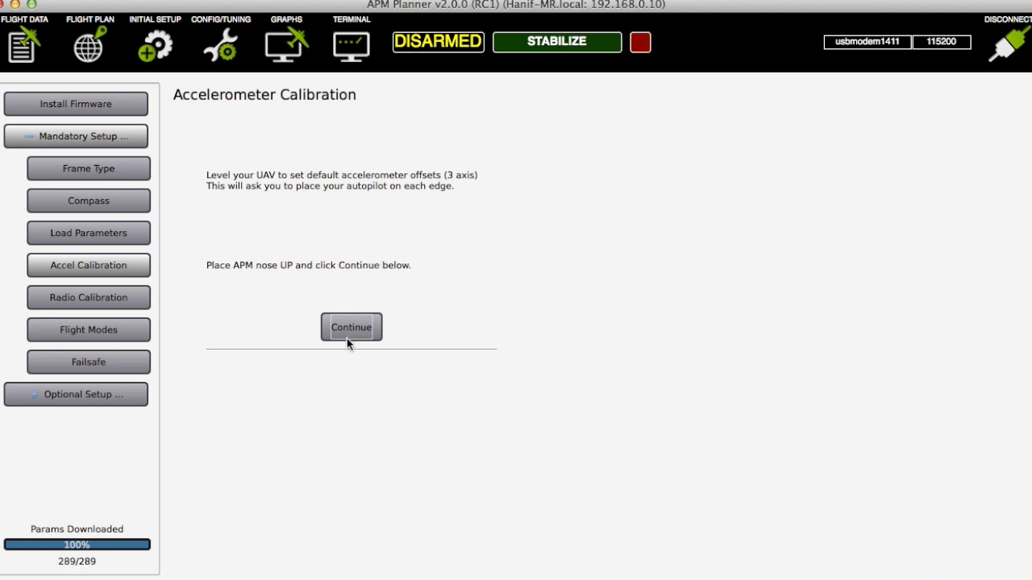
pyautogui.click(349, 338)
# Step: Calibrate the radio by recording the stick and switch ranges, end the calibration and accept the detected channel values
pyautogui.click(117, 298)
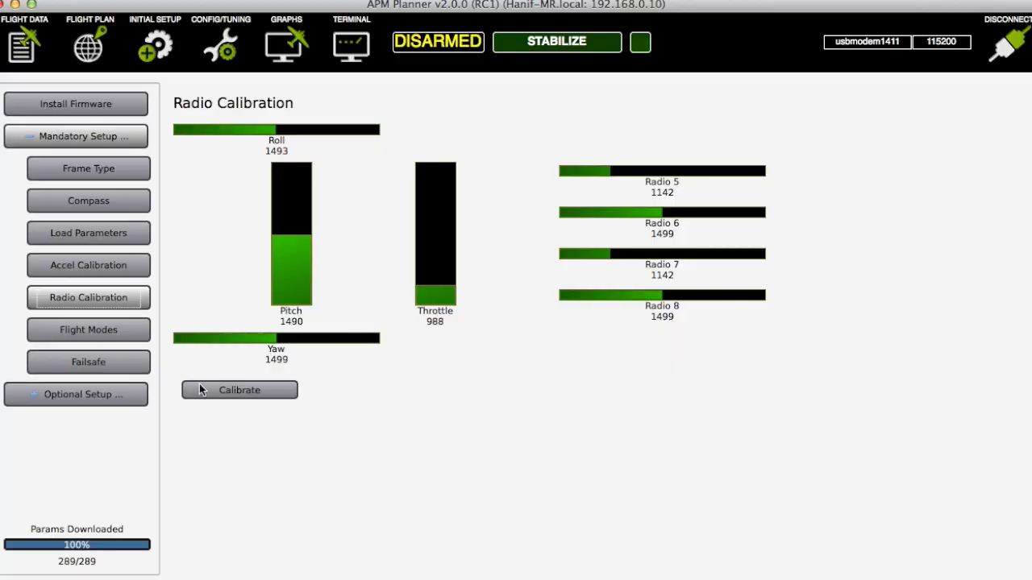
pyautogui.click(200, 391)
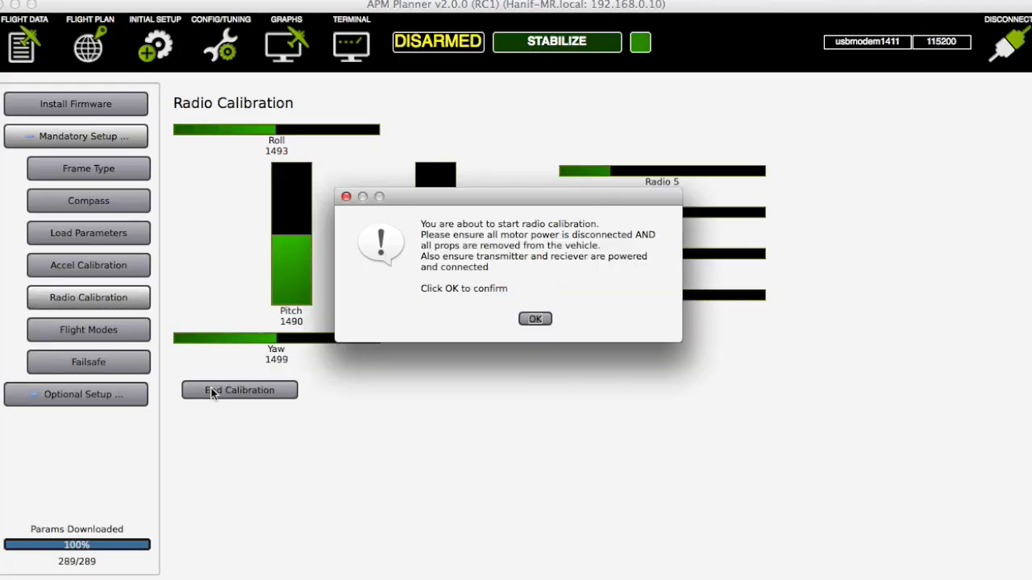
pyautogui.click(544, 319)
pyautogui.click(546, 303)
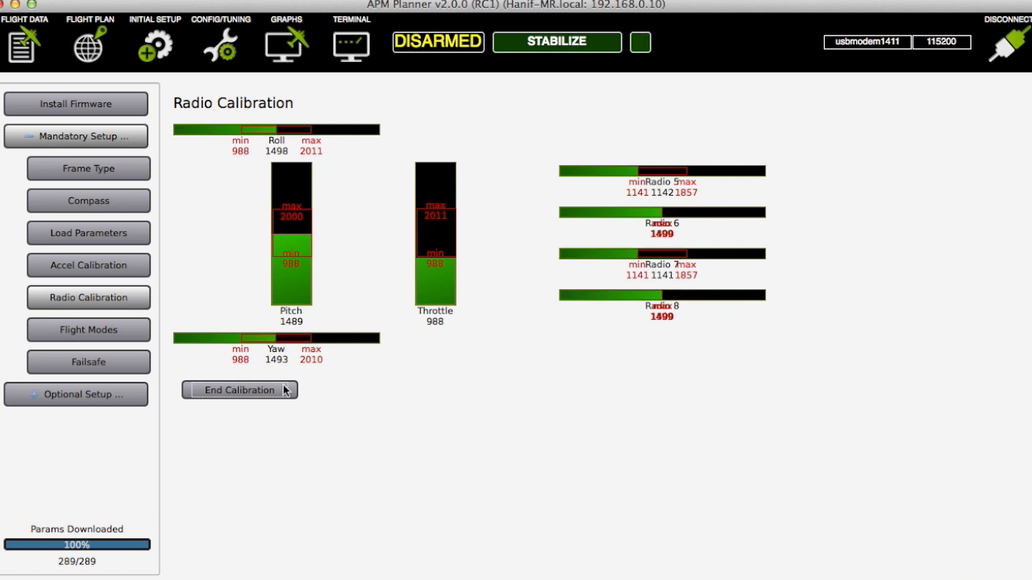
pyautogui.click(275, 390)
pyautogui.click(536, 304)
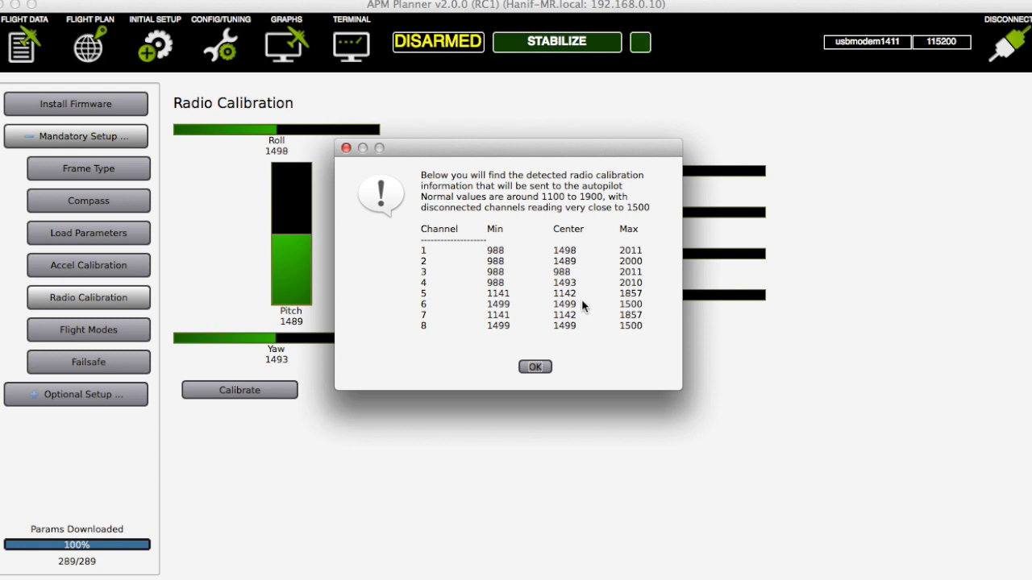
pyautogui.click(540, 368)
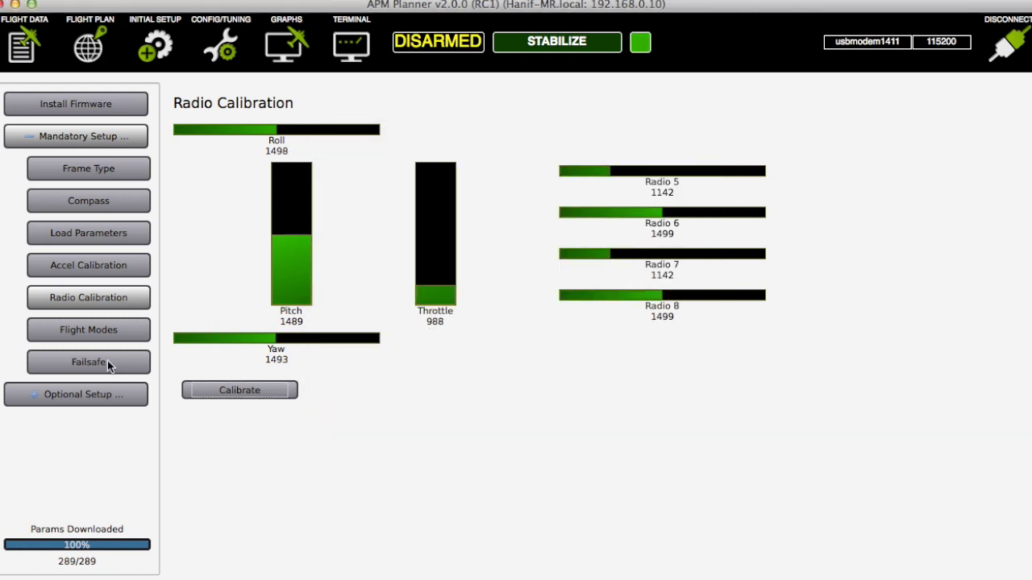
# Step: Review the radio outputs, vehicle status and failsafe options after acknowledging the propeller safety notice
pyautogui.click(95, 362)
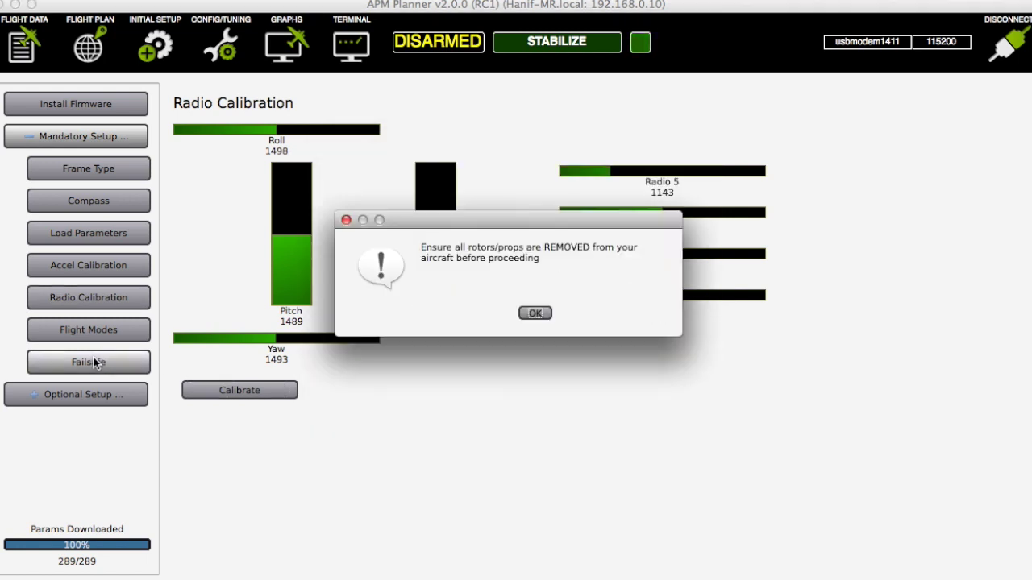
pyautogui.click(531, 313)
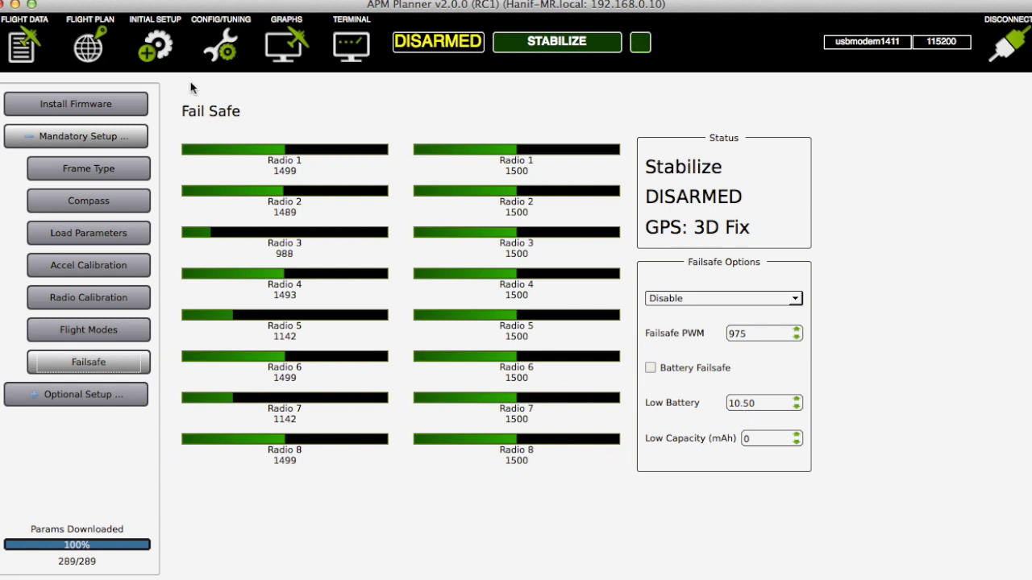
# Step: Assign Alt Hold to Flight Mode 2 and Loiter to Flight Mode 3 in the tuning configuration
pyautogui.click(219, 50)
pyautogui.click(94, 115)
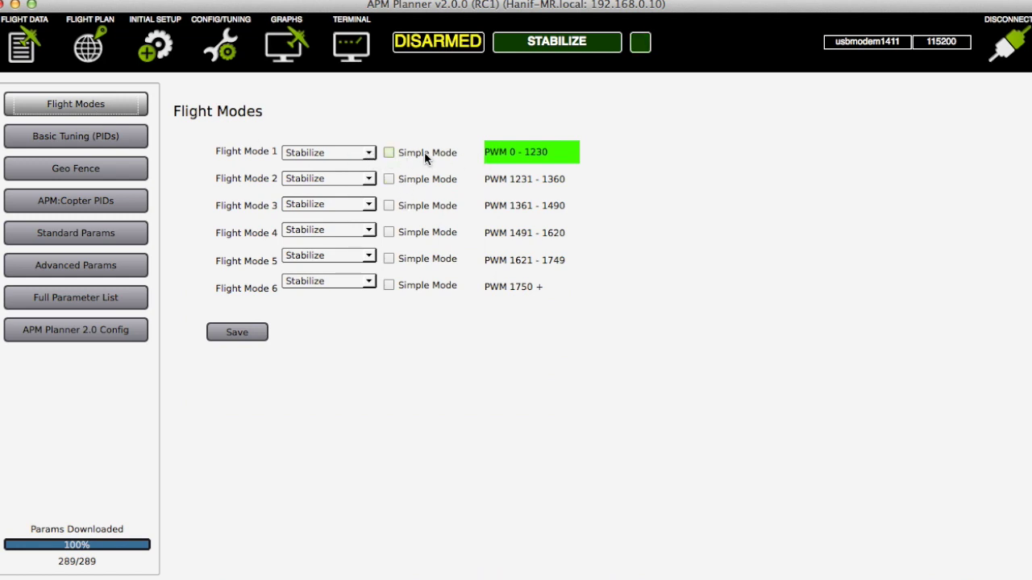
pyautogui.click(345, 179)
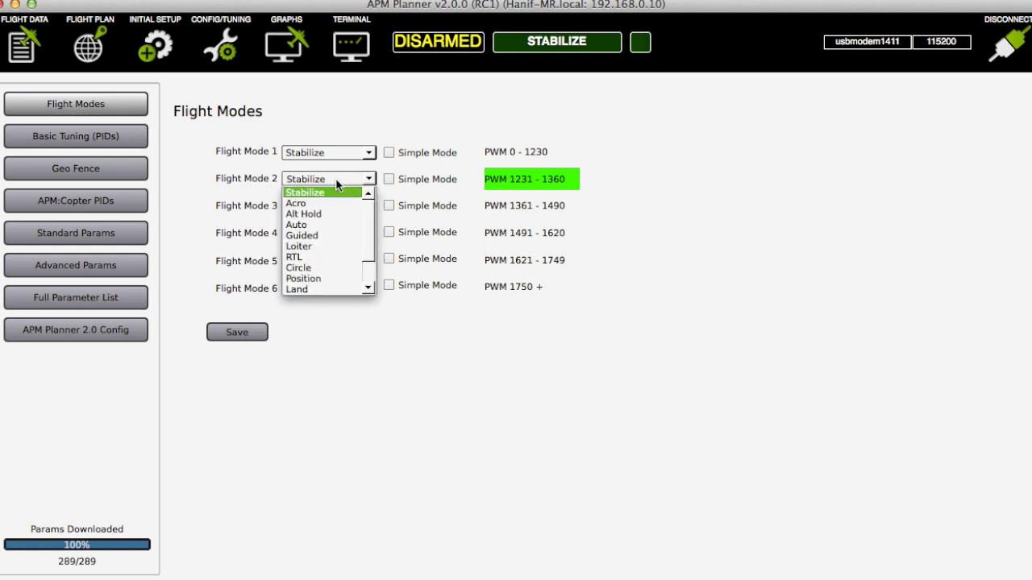
pyautogui.click(319, 214)
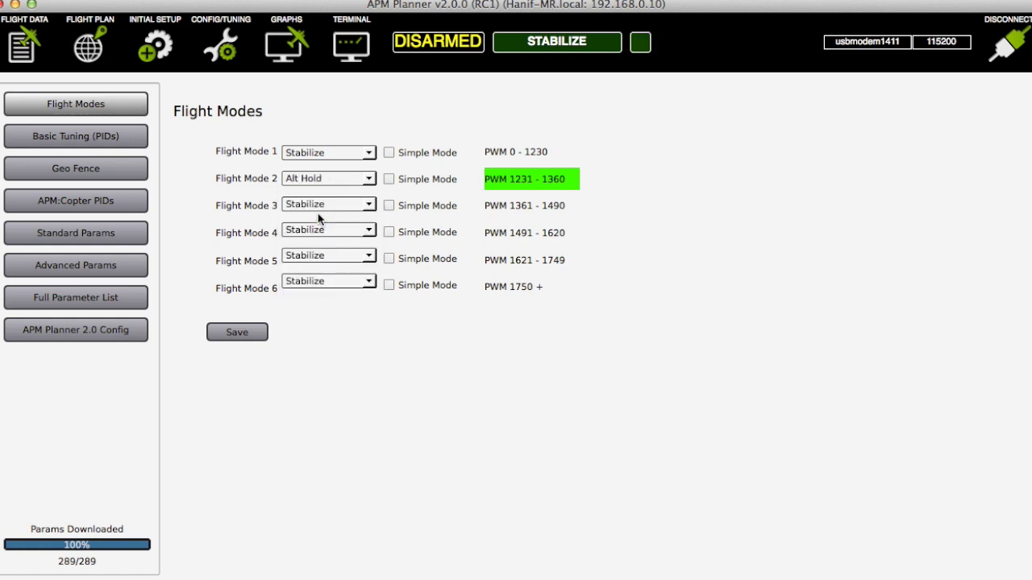
pyautogui.click(321, 205)
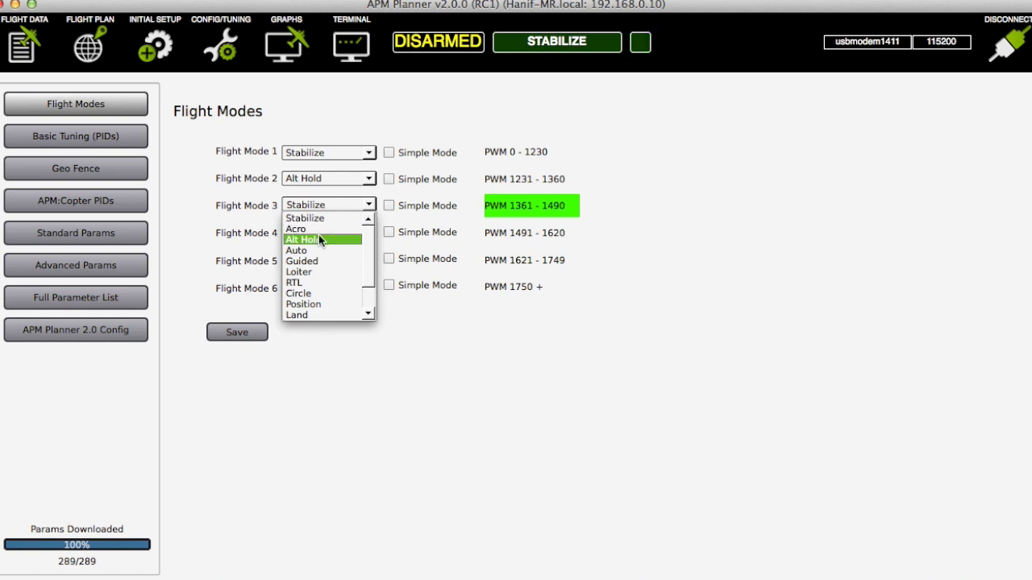
pyautogui.click(306, 273)
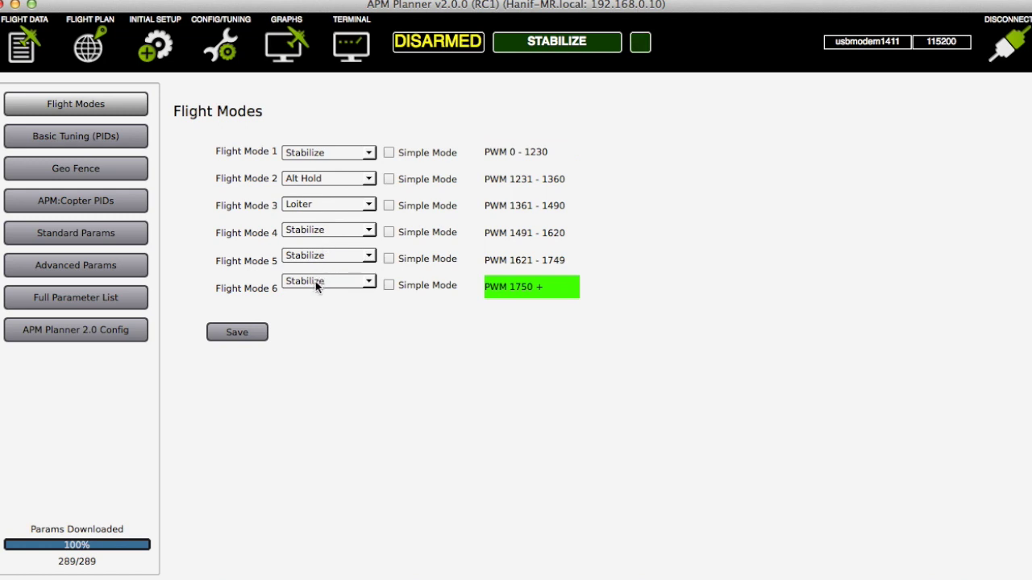
# Step: Assign RTL to Flight Modes 6 and 5 and Land to Flight Mode 4, and save the flight modes
pyautogui.click(316, 282)
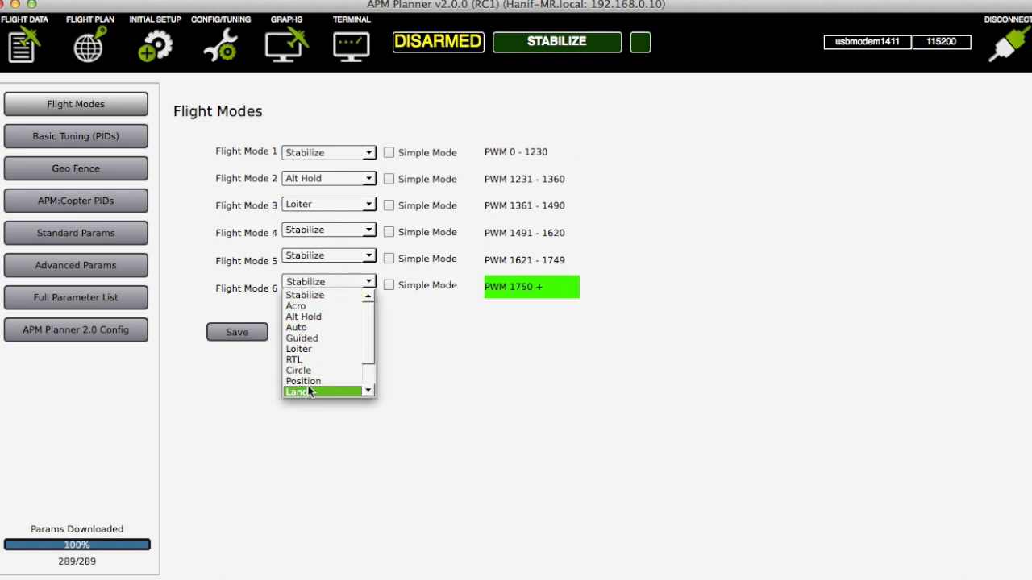
pyautogui.click(312, 360)
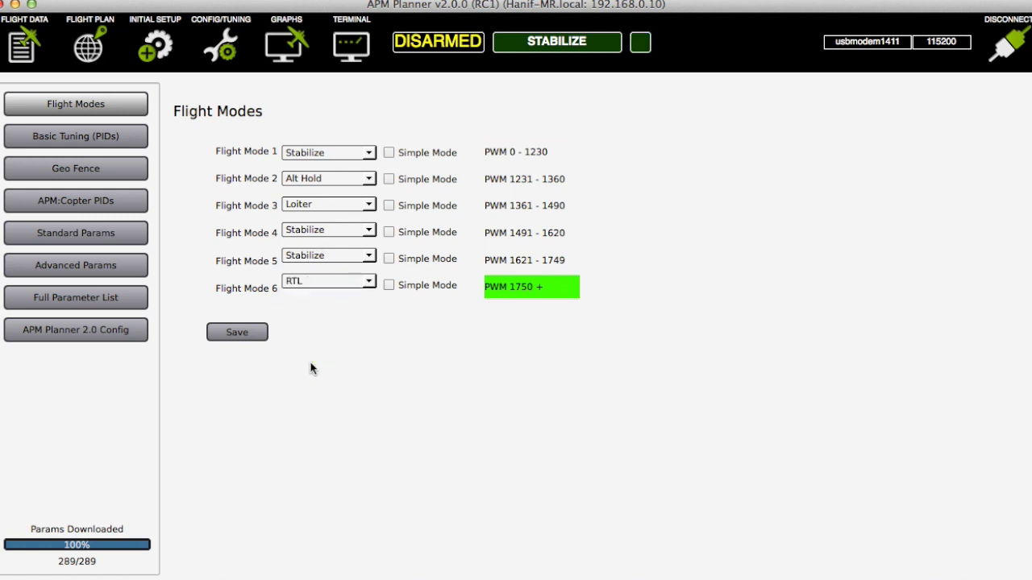
pyautogui.click(337, 256)
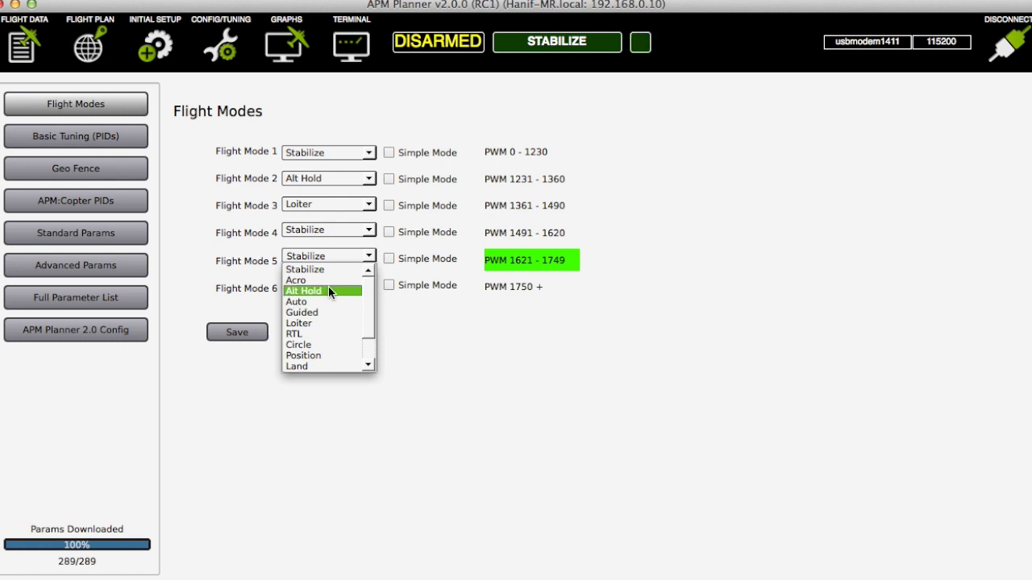
pyautogui.click(311, 337)
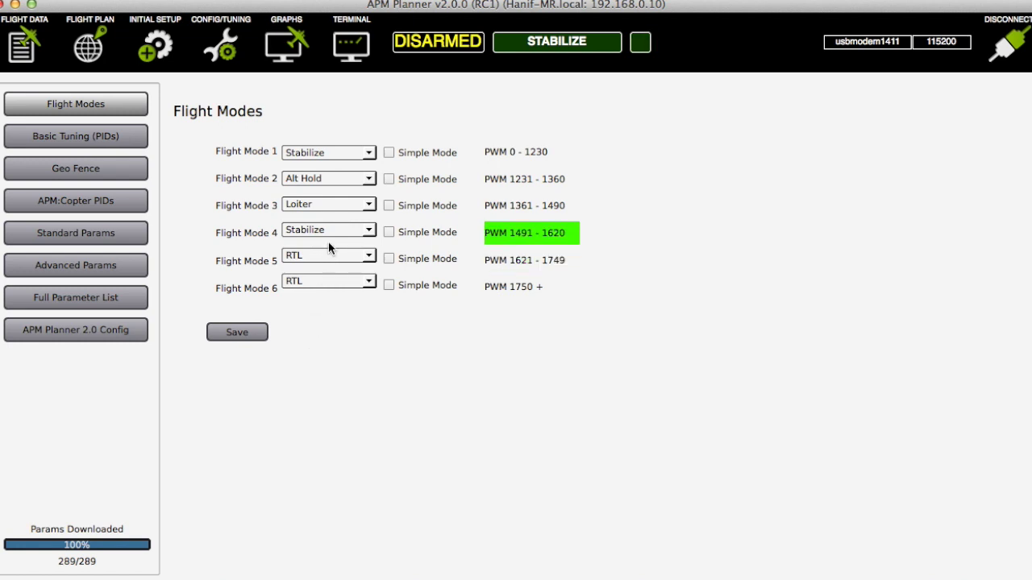
pyautogui.click(331, 229)
pyautogui.click(323, 341)
pyautogui.click(255, 332)
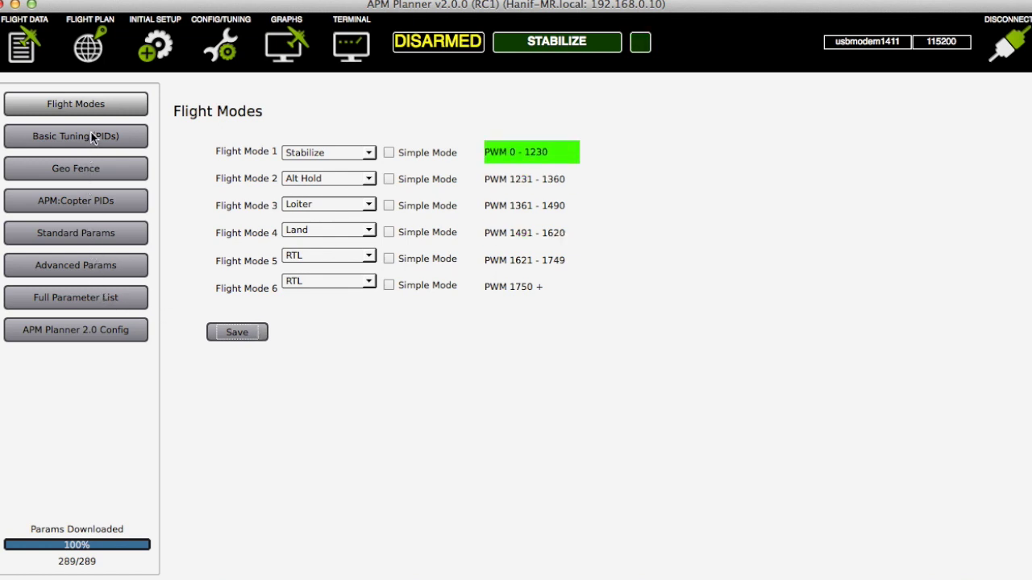
# Step: Set Stabilize Roll P 3.9, Stabilize Yaw P 4.4, Loiter P 2, Rate Roll P 0.14, Altitude Hold P 2 and WPNav Radius 100, and write them
pyautogui.click(80, 211)
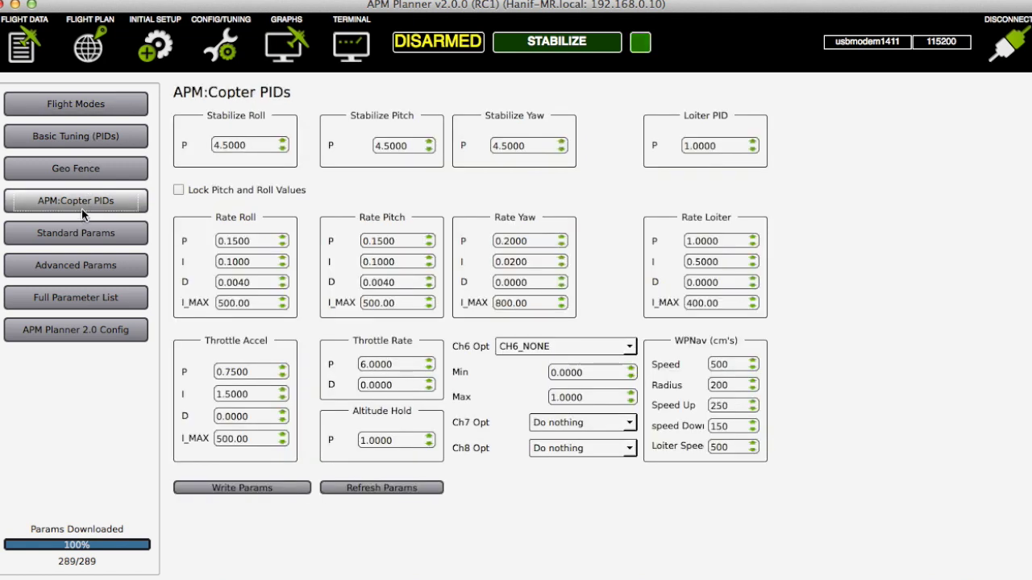
pyautogui.click(234, 145)
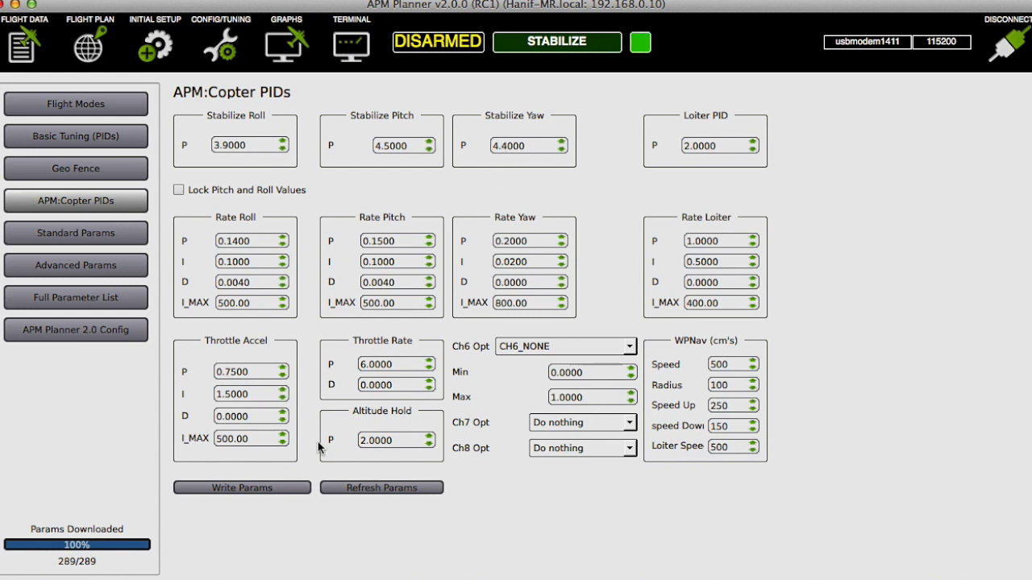
pyautogui.click(262, 488)
# Step: Set the failsafe battery voltage (FS_BATT_VOLTAGE) to 15.2 in the standard parameters
pyautogui.click(98, 237)
pyautogui.scroll(-5, 270, 302)
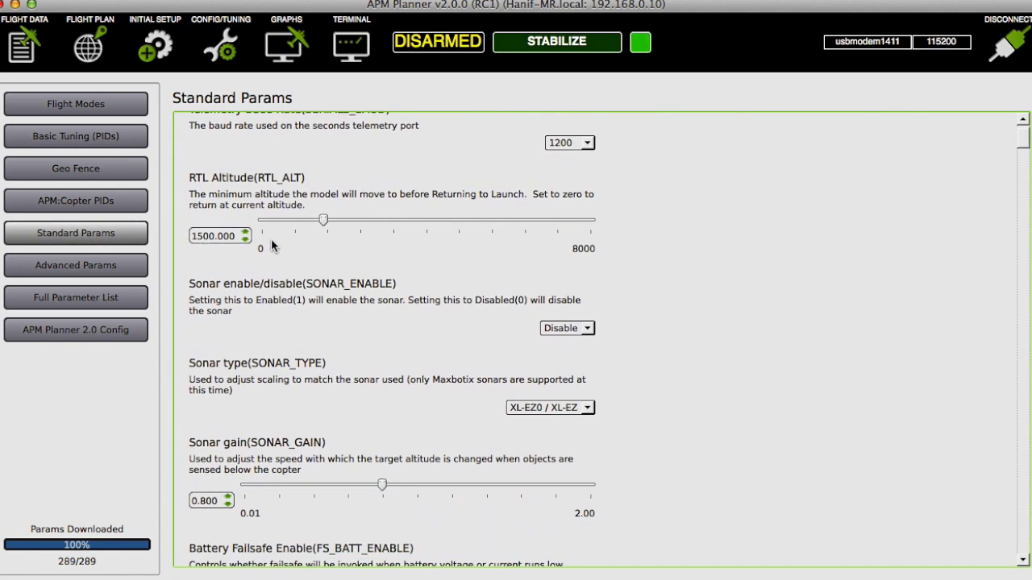
pyautogui.scroll(-4, 248, 299)
pyautogui.scroll(-10, 248, 299)
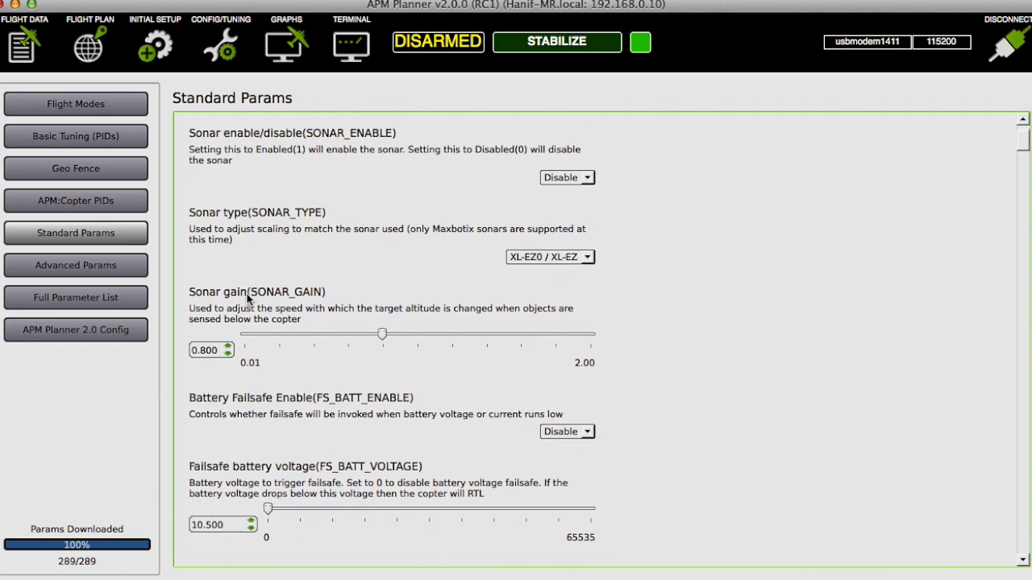
pyautogui.scroll(-2, 247, 300)
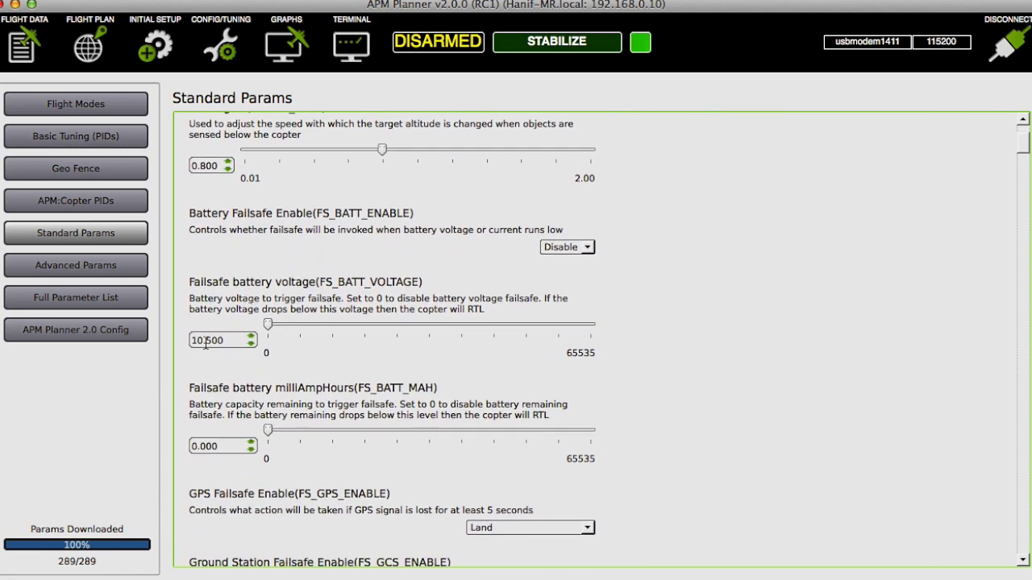
pyautogui.click(218, 342)
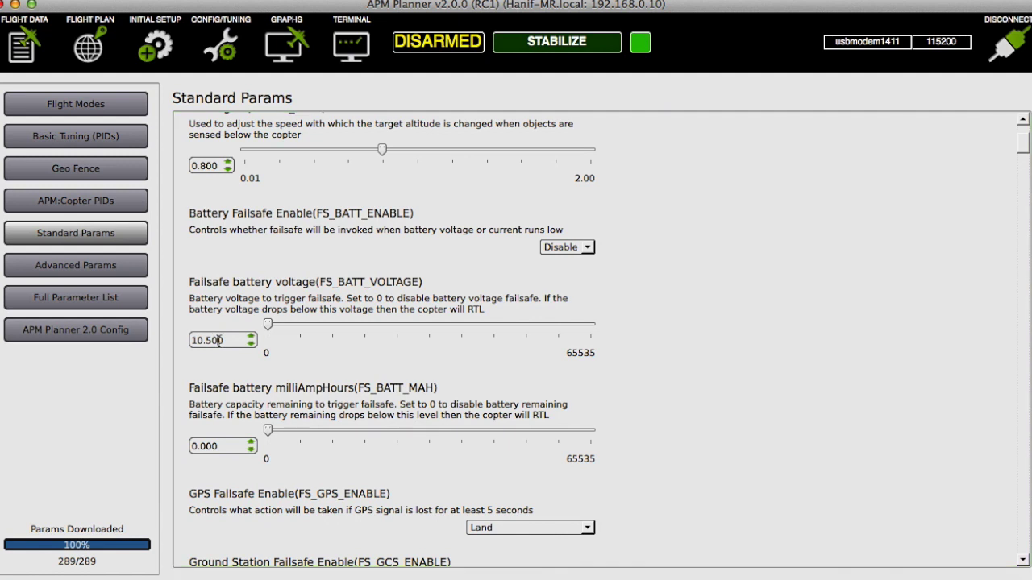
pyautogui.press('BackSpace')
pyautogui.press('BackSpace')
pyautogui.press('BackSpace')
pyautogui.write('5.2')
pyautogui.press('Return')
# Step: Set the failsafe battery milliamp-hours (FS_BATT_MAH) to 2500 in the standard parameters
pyautogui.scroll(-3, 218, 341)
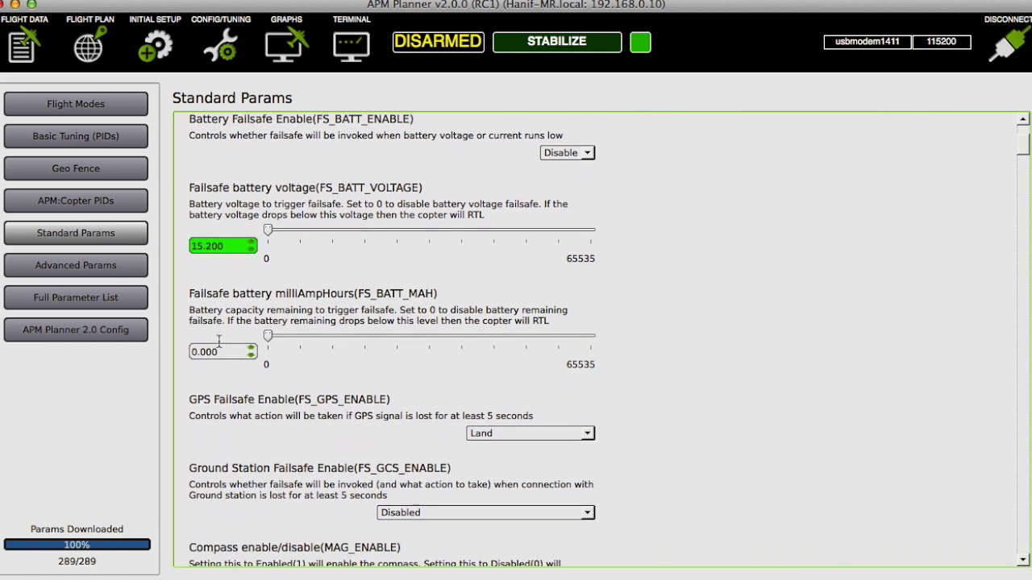
pyautogui.click(205, 351)
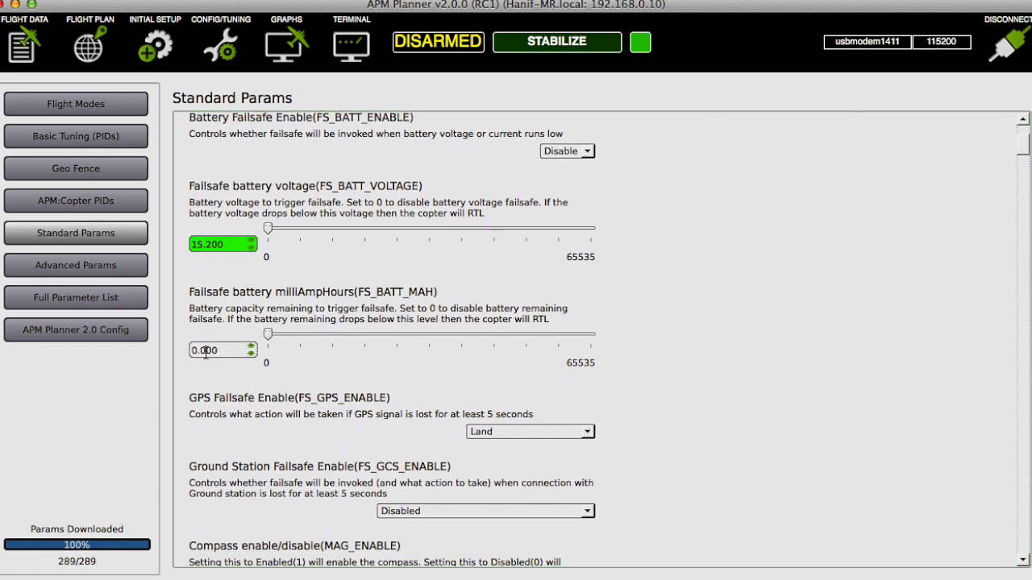
pyautogui.press('Return')
pyautogui.write('2500')
pyautogui.press('Return')
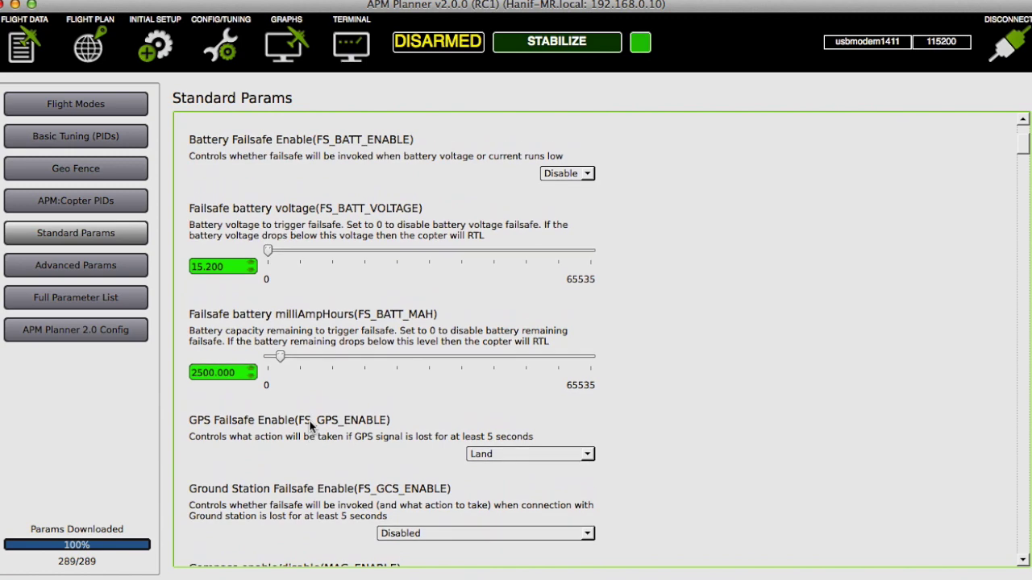
# Step: Set the battery capacity (BATT_CAPACITY) to 4500 mAh near the end of the standard parameters
pyautogui.scroll(-5, 311, 427)
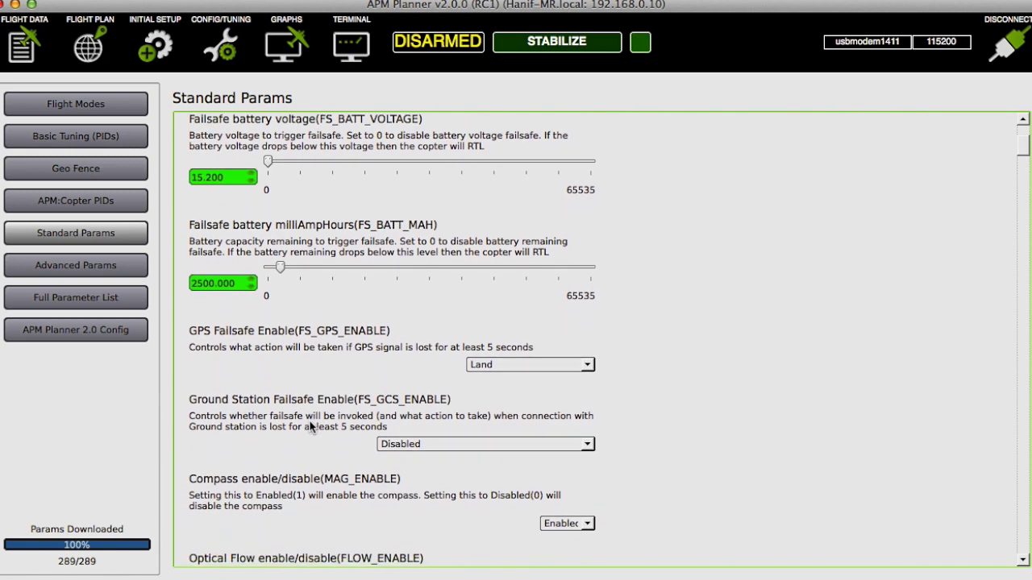
pyautogui.scroll(-5, 310, 427)
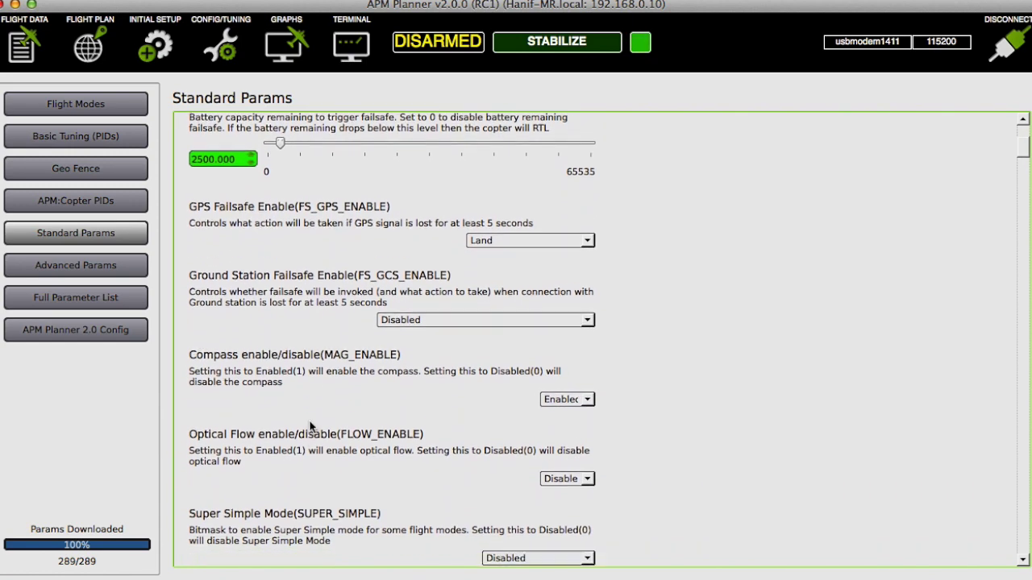
pyautogui.scroll(-5, 311, 427)
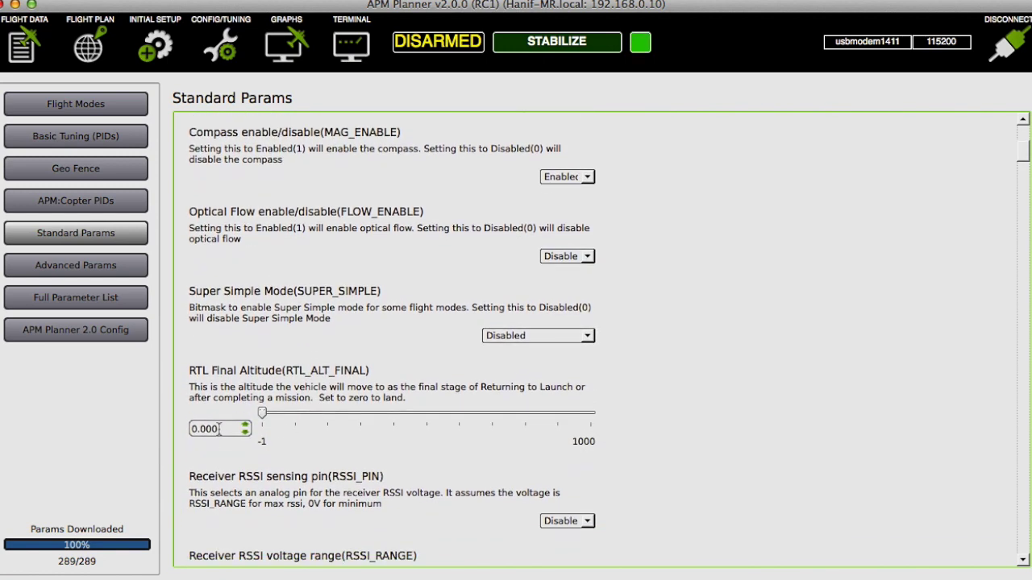
pyautogui.moveTo(220, 429); pyautogui.dragTo(177, 438)
pyautogui.scroll(-6, 282, 441)
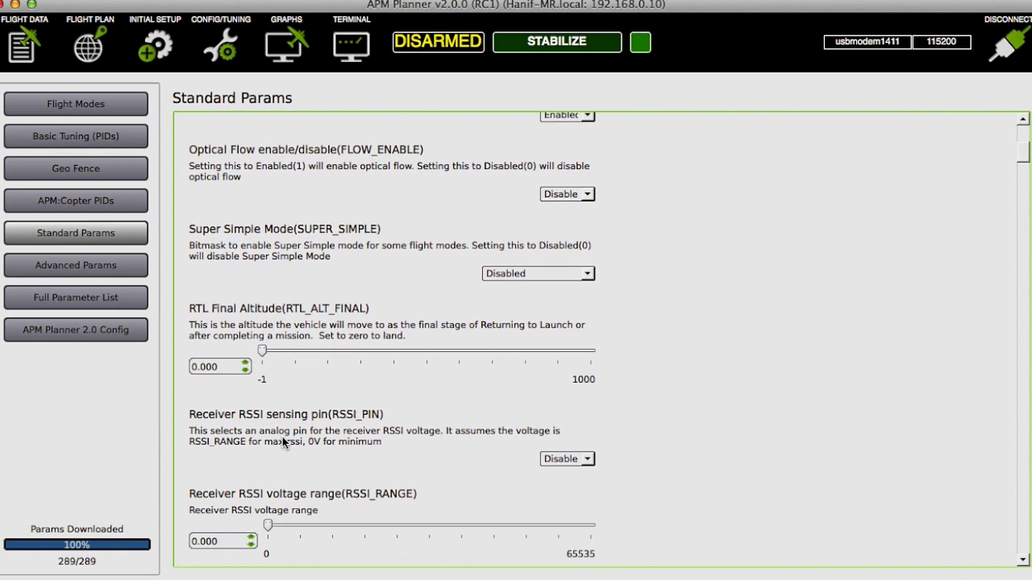
pyautogui.scroll(-10, 282, 440)
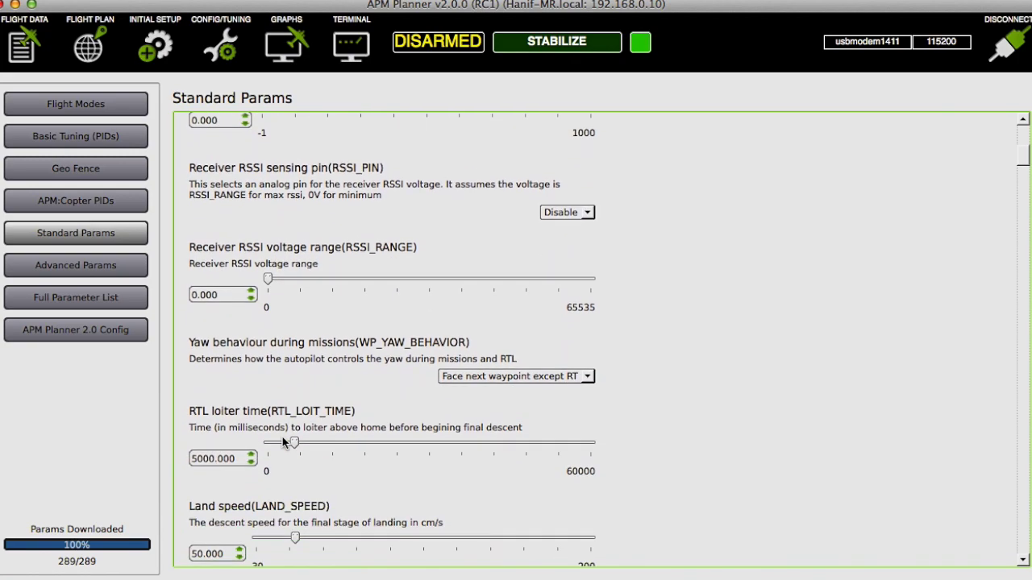
pyautogui.scroll(-20, 282, 442)
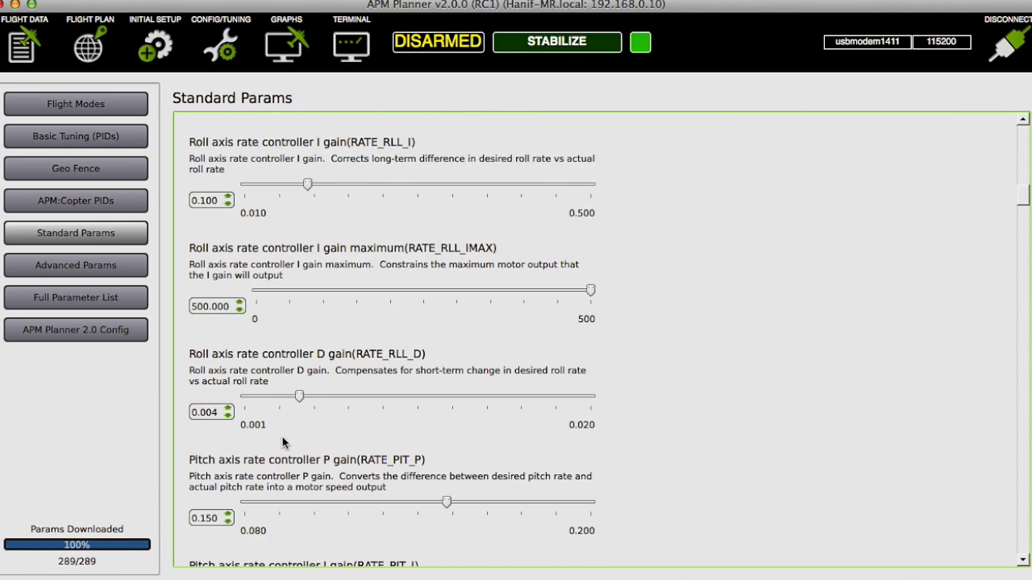
pyautogui.scroll(-15, 282, 441)
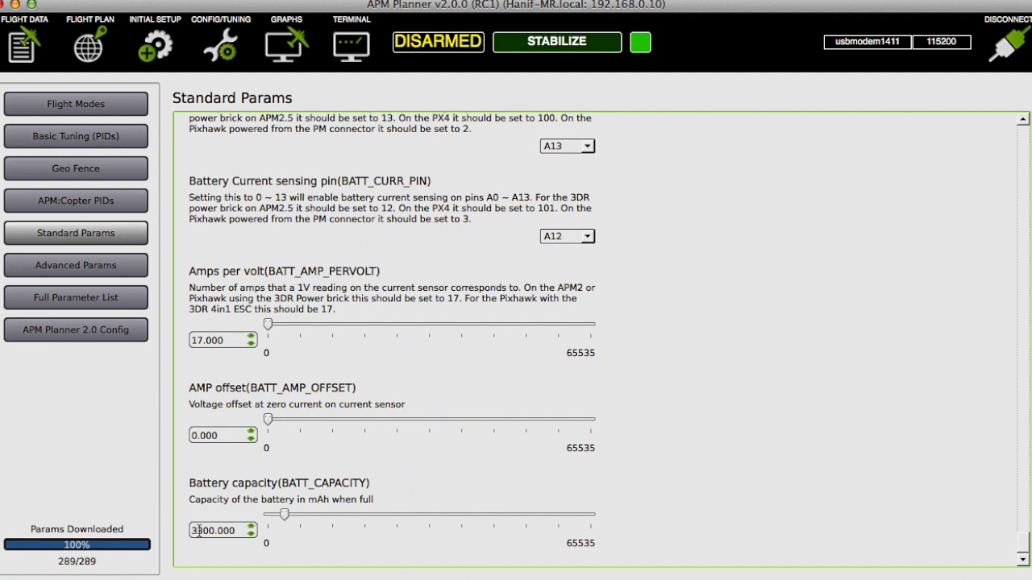
pyautogui.moveTo(203, 531); pyautogui.dragTo(150, 525)
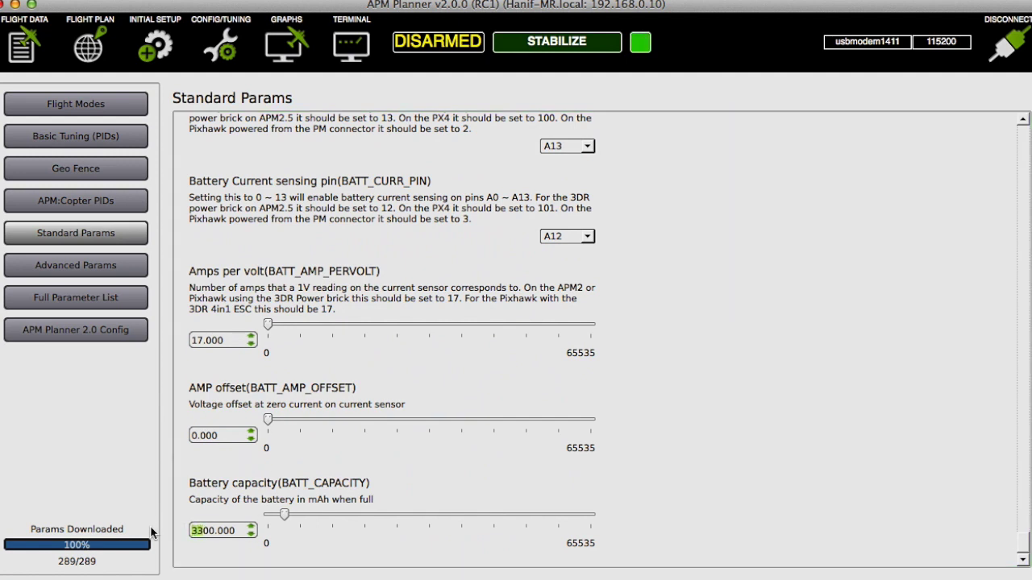
pyautogui.write('45')
pyautogui.click(226, 431)
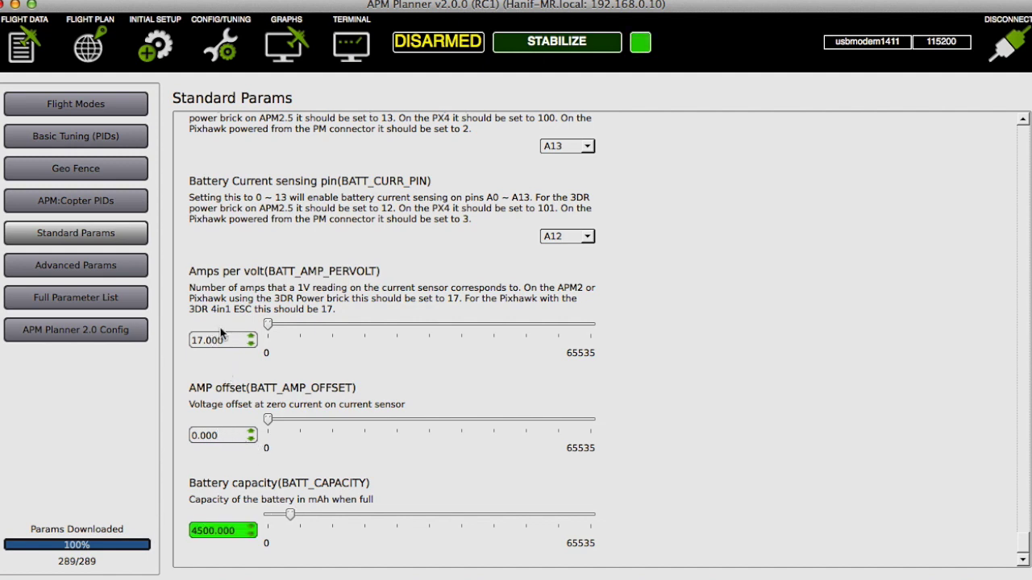
# Step: Review the battery monitoring and sensing pin parameters and the Geo Fence settings
pyautogui.scroll(5, 242, 303)
pyautogui.scroll(1, 242, 307)
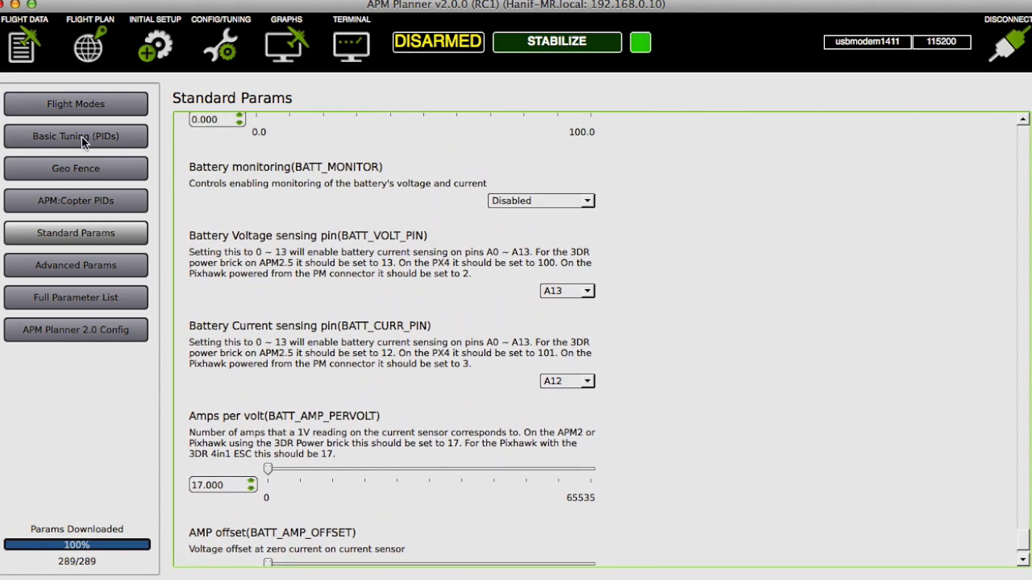
pyautogui.click(78, 173)
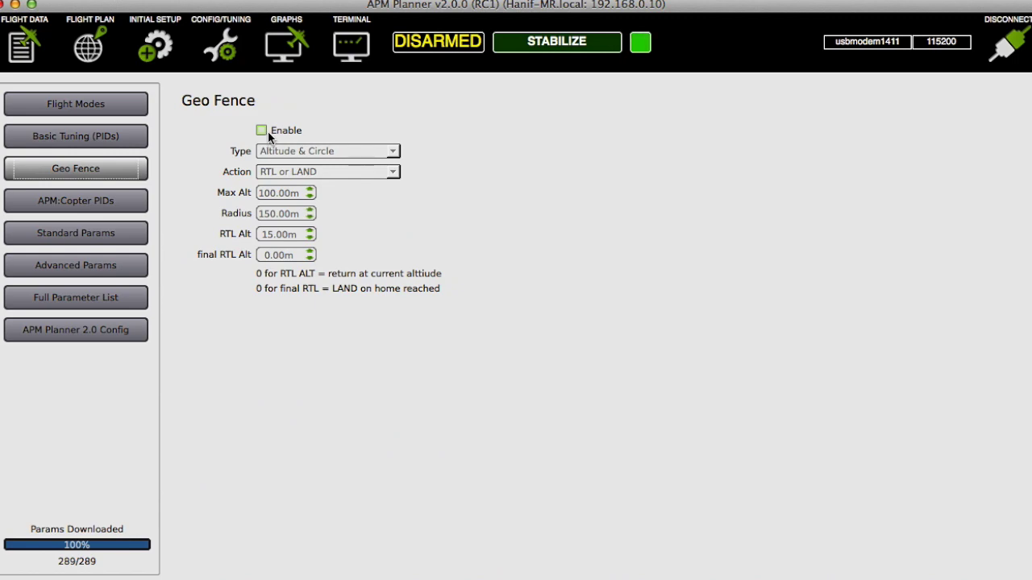
# Step: Examine the compass, fence, flight mode, failsafe and mount parameters in the full parameter list
pyautogui.click(68, 305)
pyautogui.scroll(-5, 287, 190)
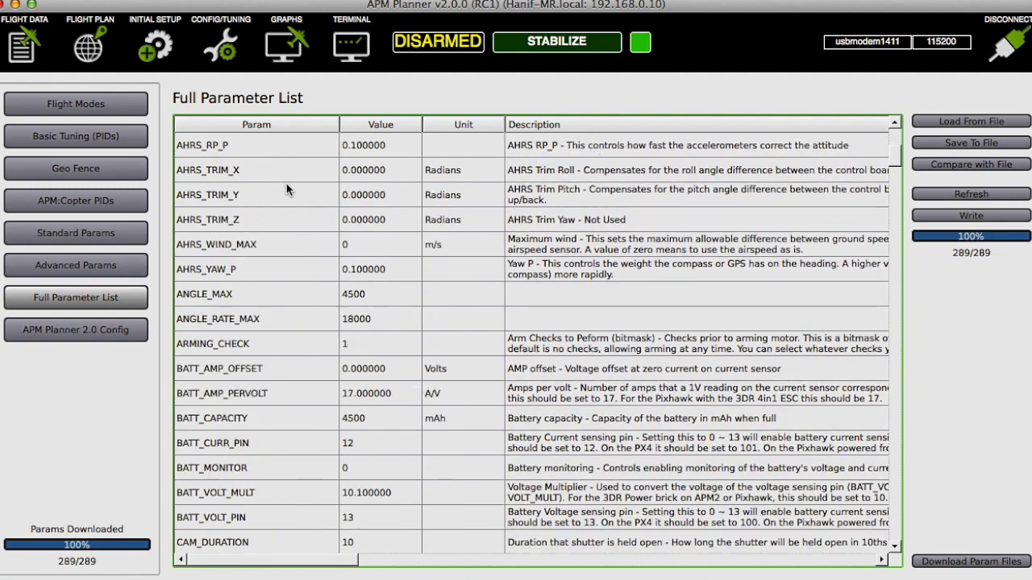
pyautogui.scroll(-15, 298, 230)
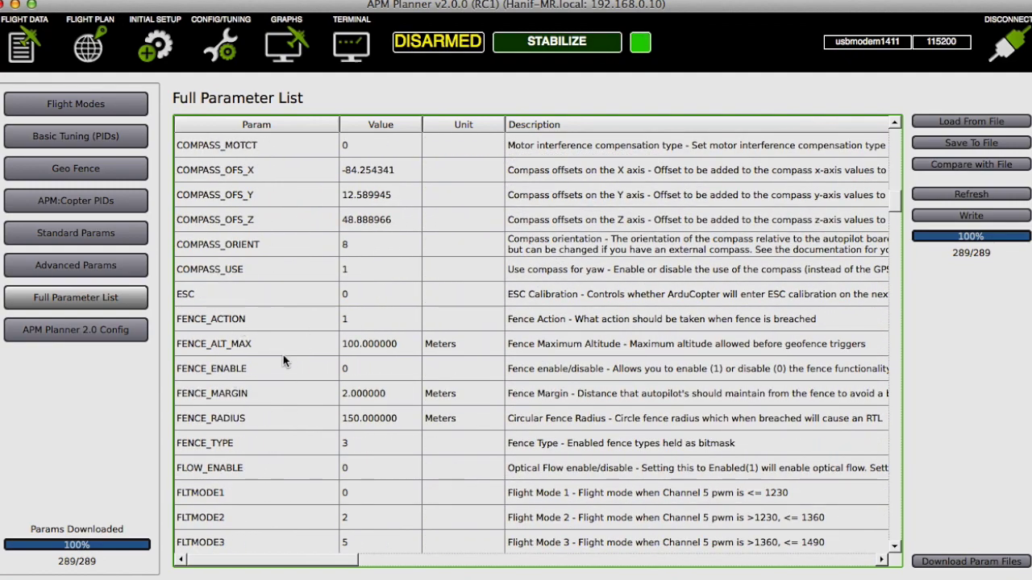
pyautogui.scroll(-1, 283, 357)
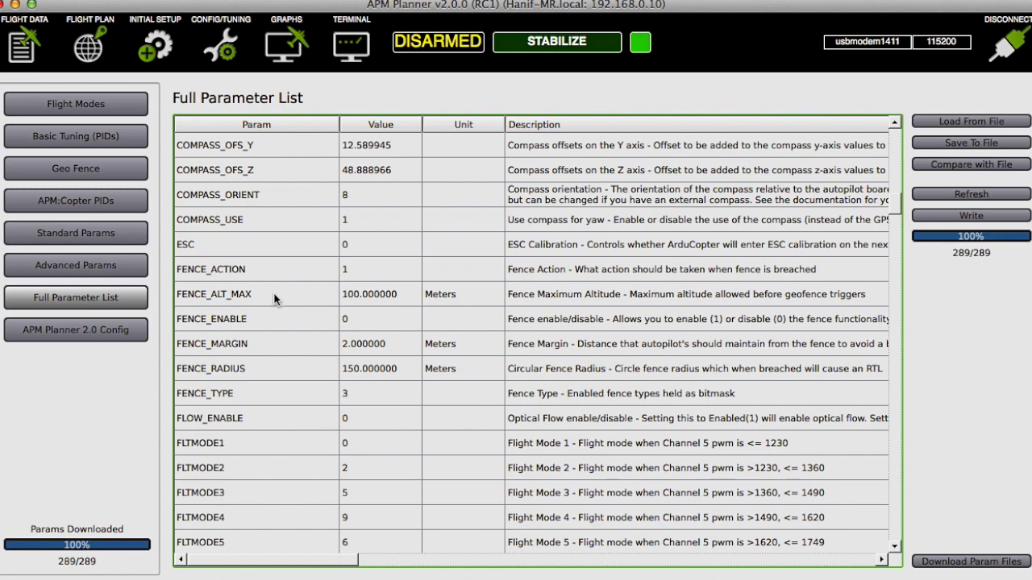
pyautogui.scroll(-4, 256, 378)
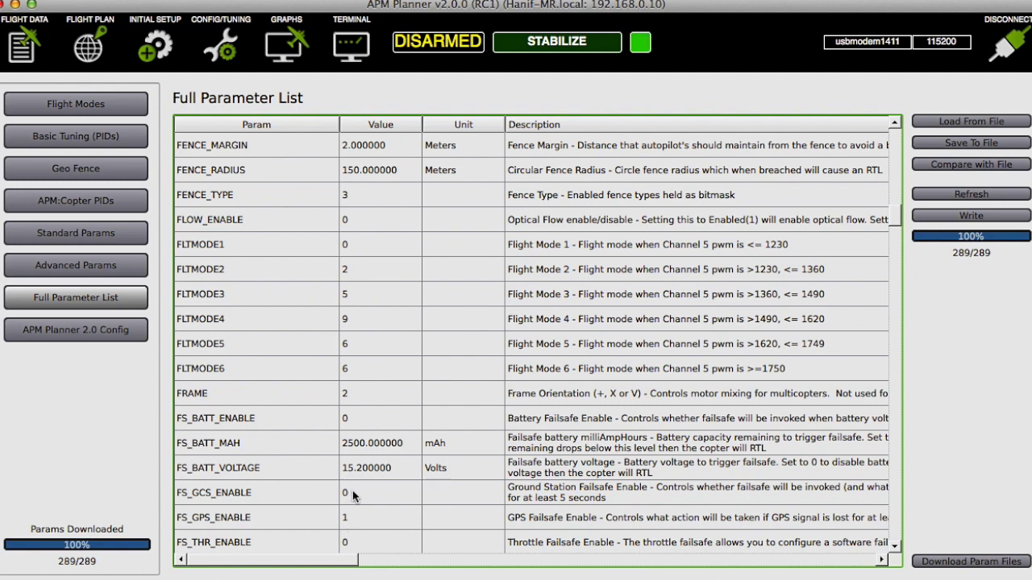
pyautogui.scroll(-4, 308, 539)
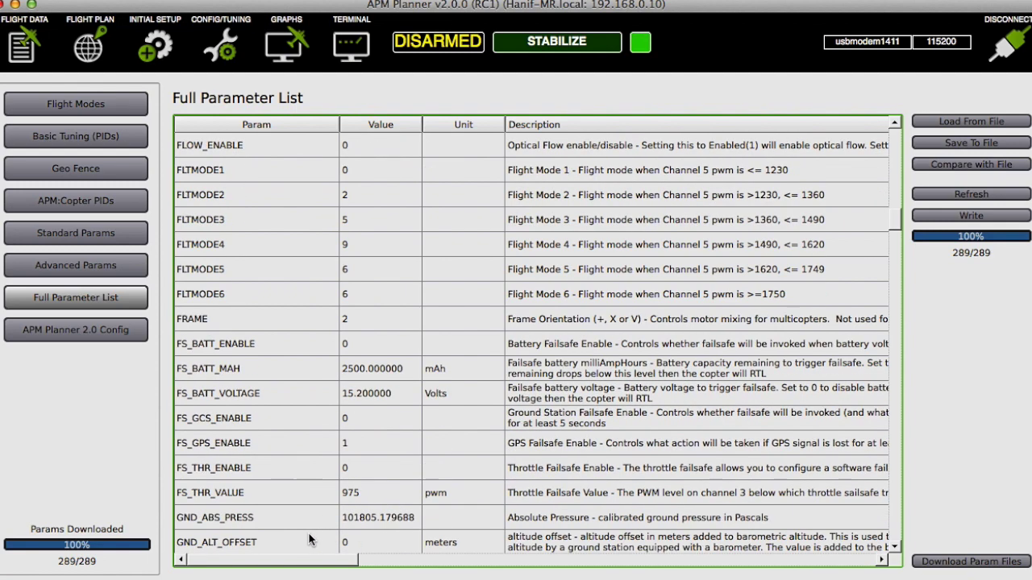
pyautogui.scroll(-6, 309, 537)
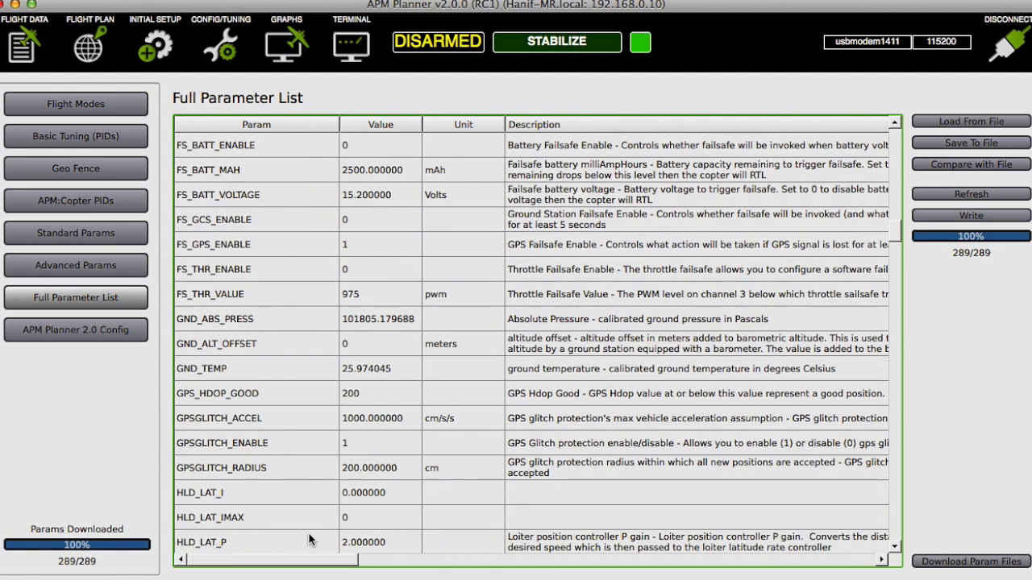
pyautogui.scroll(-14, 308, 539)
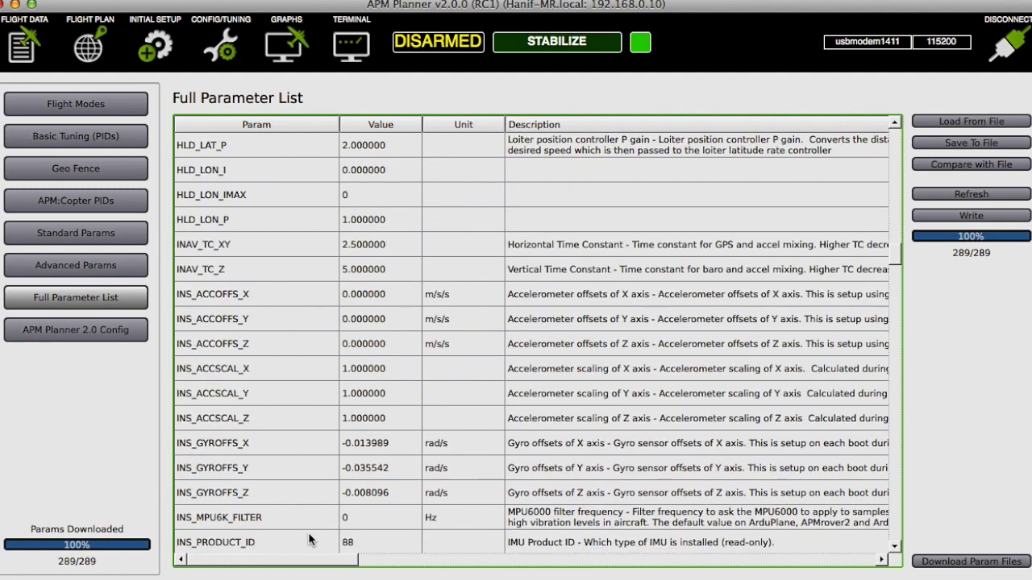
pyautogui.scroll(-10, 308, 539)
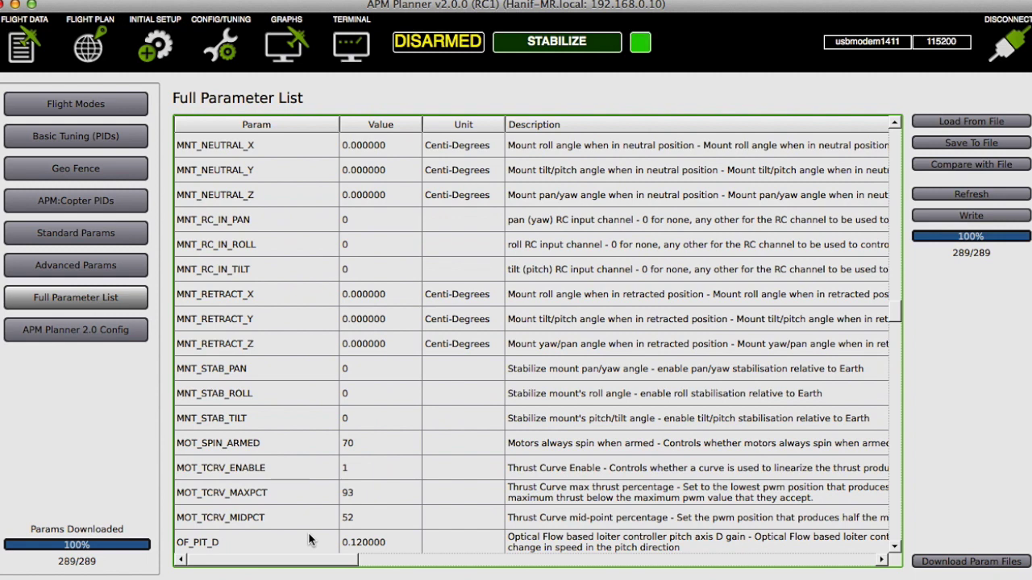
# Step: Check the description of MOT_SPIN_ARMED and set its value to 0 in the full parameter list
pyautogui.click(363, 445)
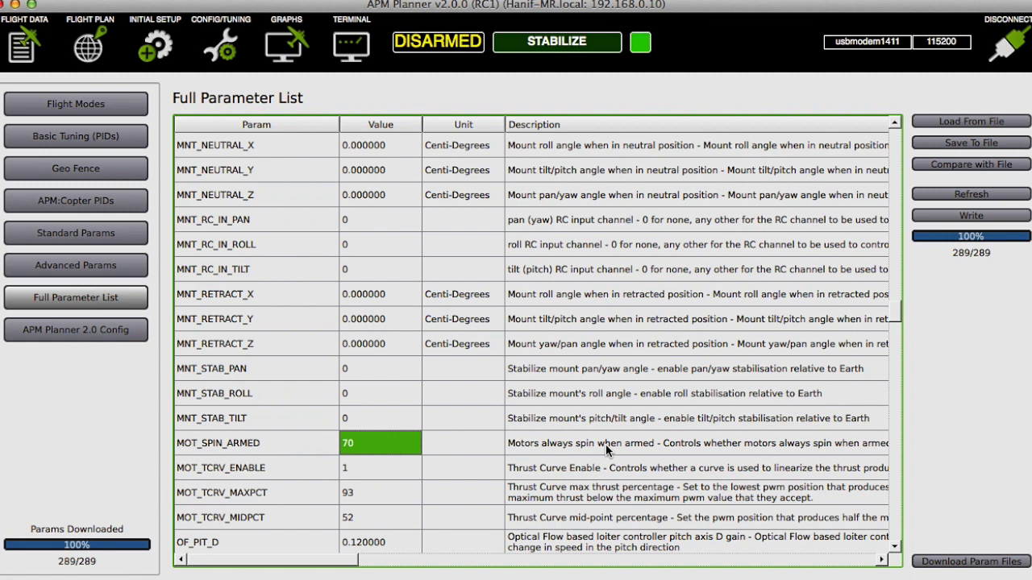
pyautogui.hscroll(5, 658, 444)
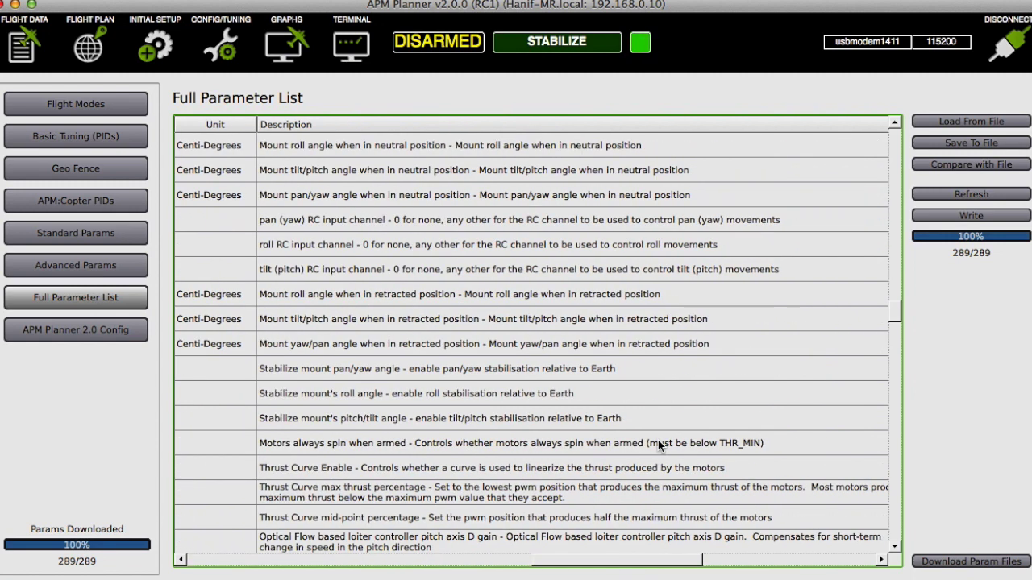
pyautogui.hscroll(-5, 658, 440)
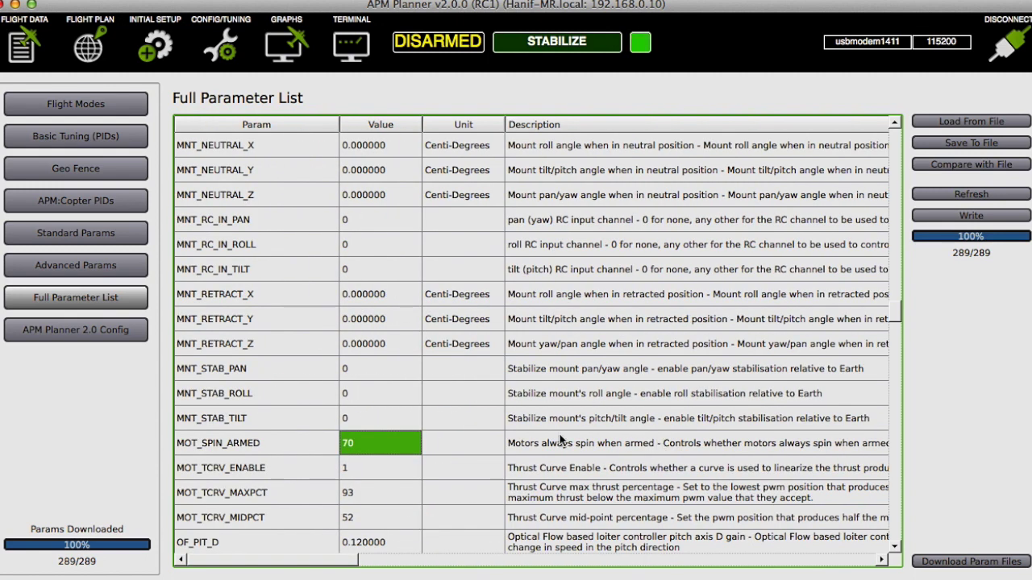
pyautogui.doubleClick(380, 445)
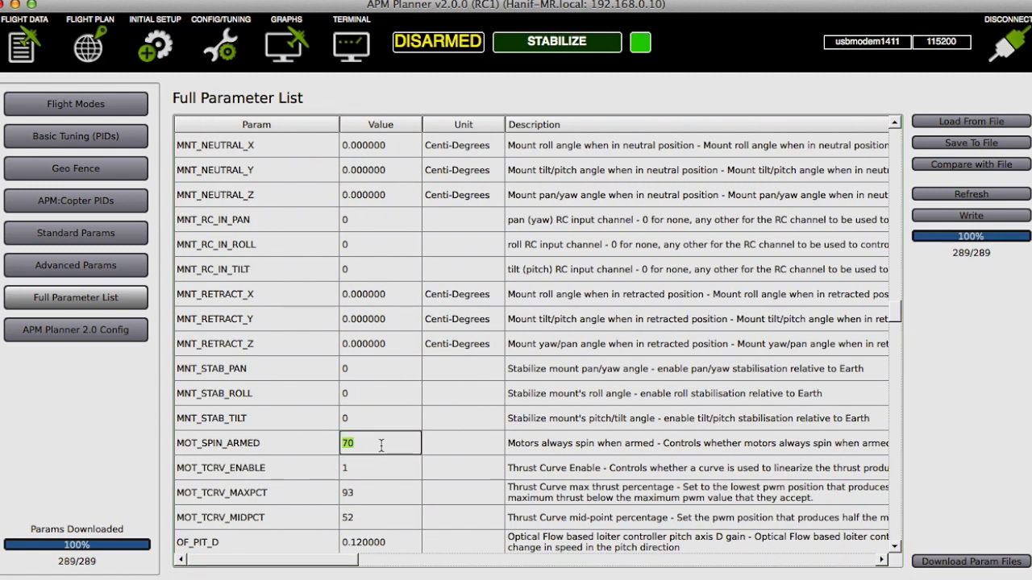
pyautogui.press('BackSpace')
pyautogui.write('0')
pyautogui.click(384, 502)
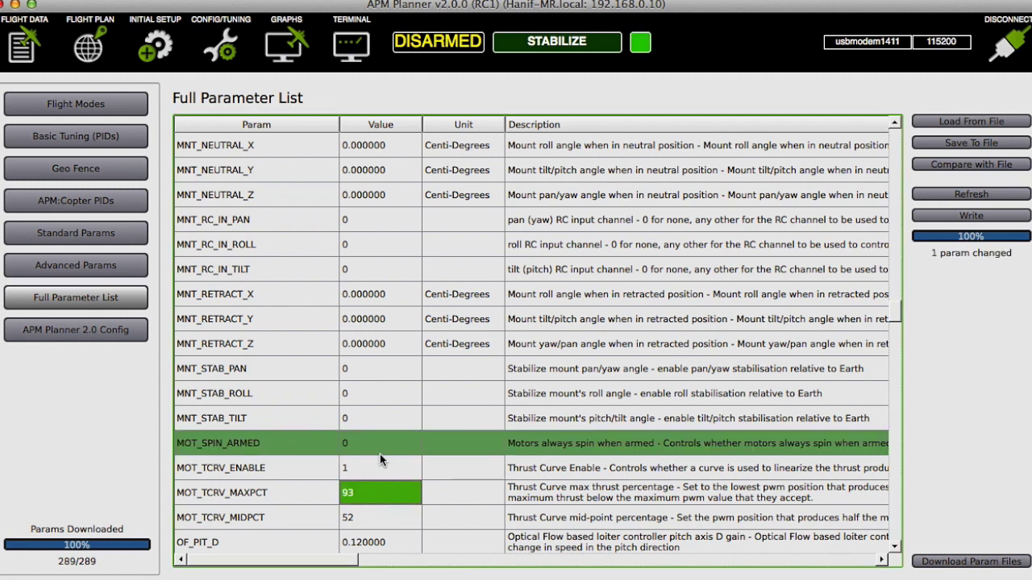
# Step: Set ARMING_CHECK to 0 in the full parameter list and write the changed parameters to the vehicle
pyautogui.scroll(-5, 379, 453)
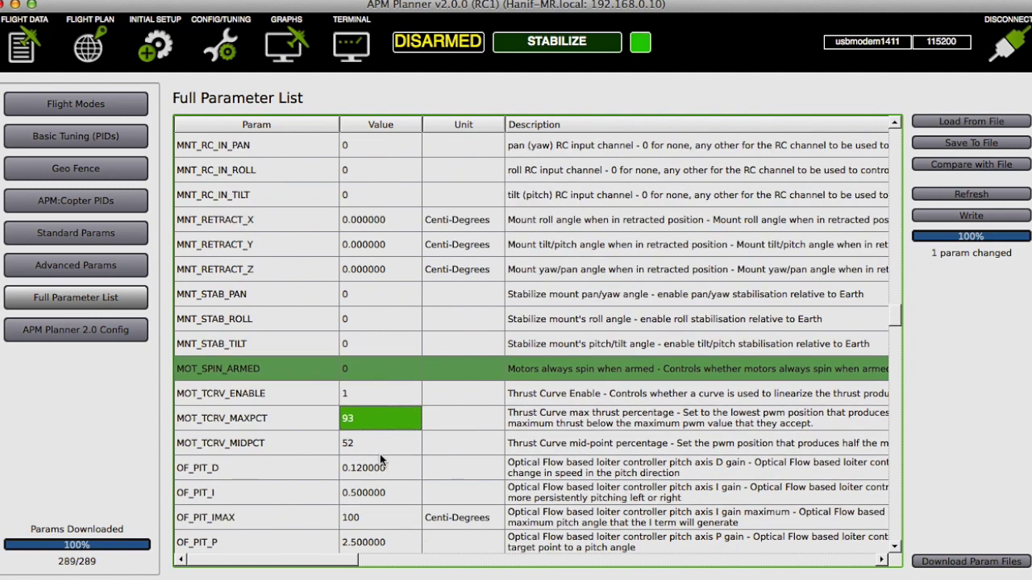
pyautogui.scroll(-3, 380, 454)
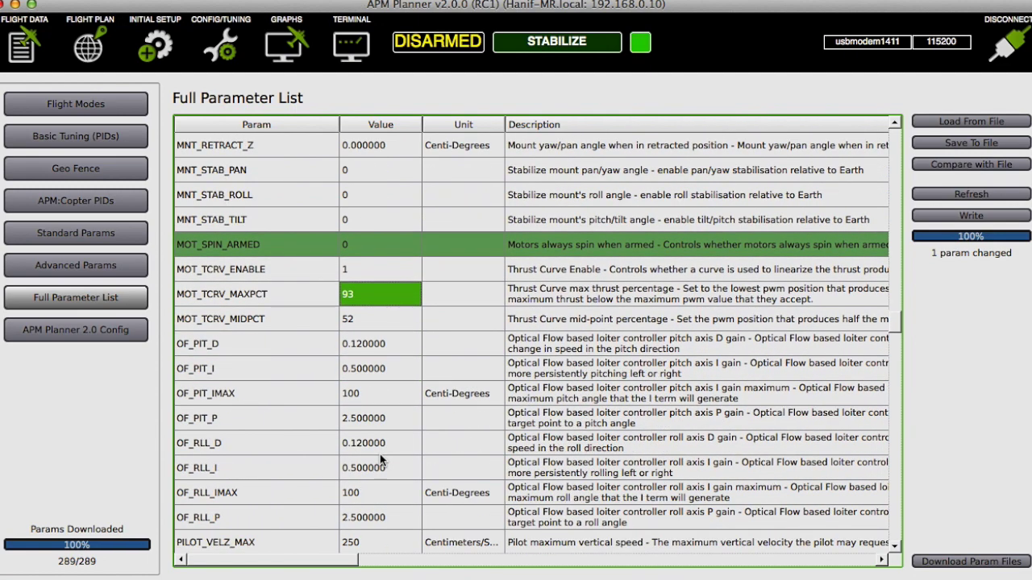
pyautogui.scroll(-3, 379, 454)
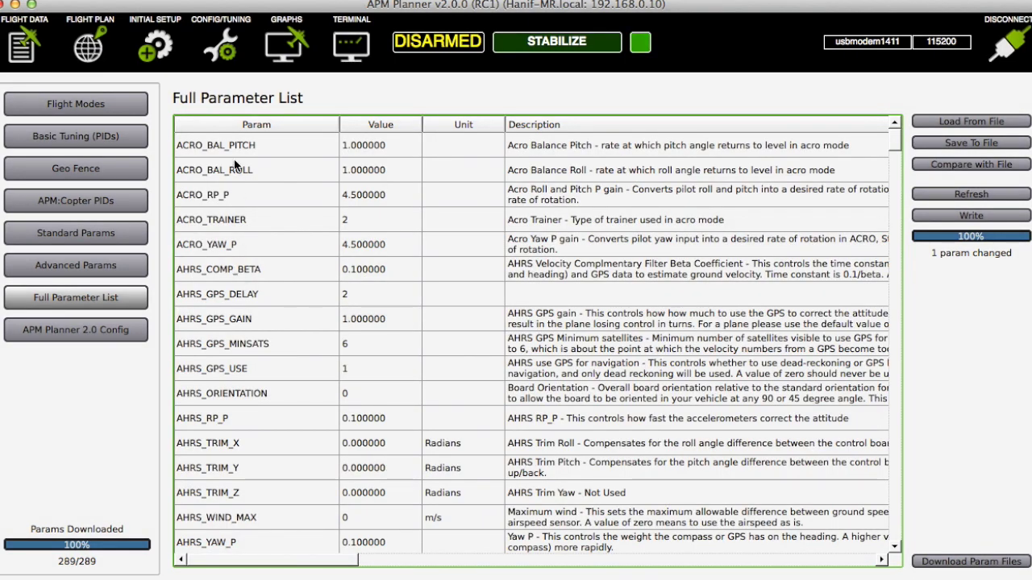
pyautogui.scroll(-5, 229, 469)
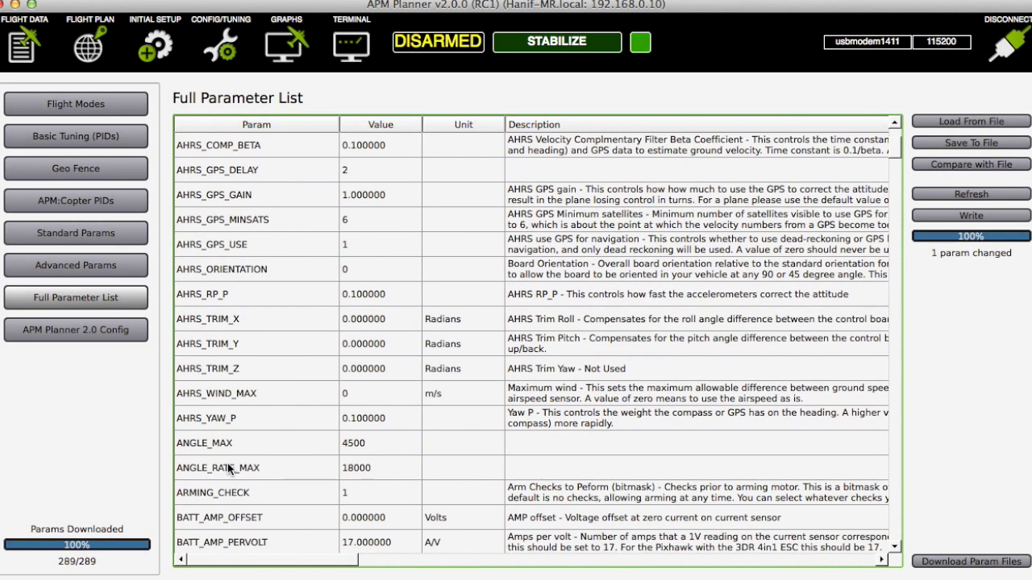
pyautogui.doubleClick(352, 494)
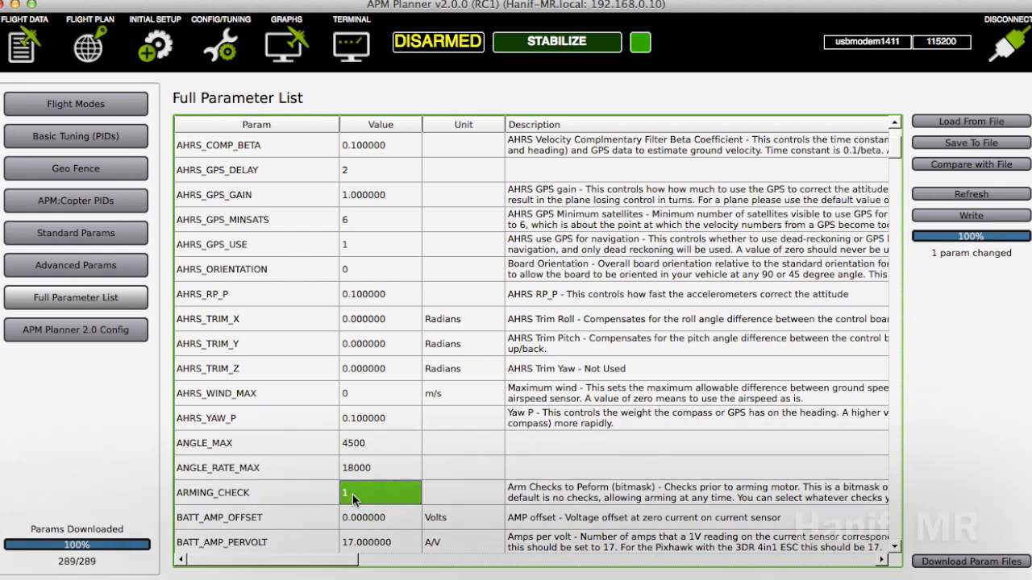
pyautogui.write('0')
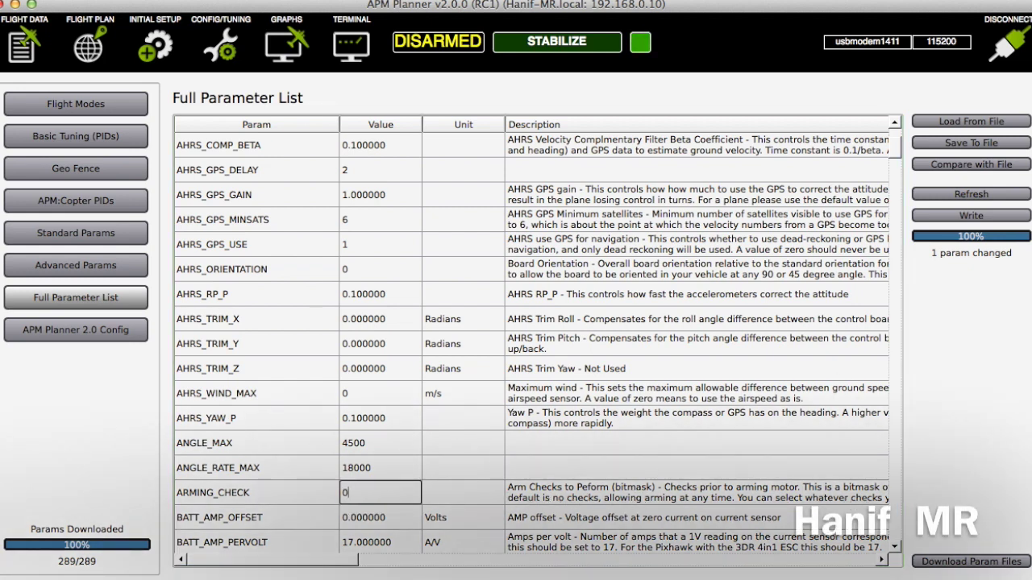
pyautogui.click(966, 215)
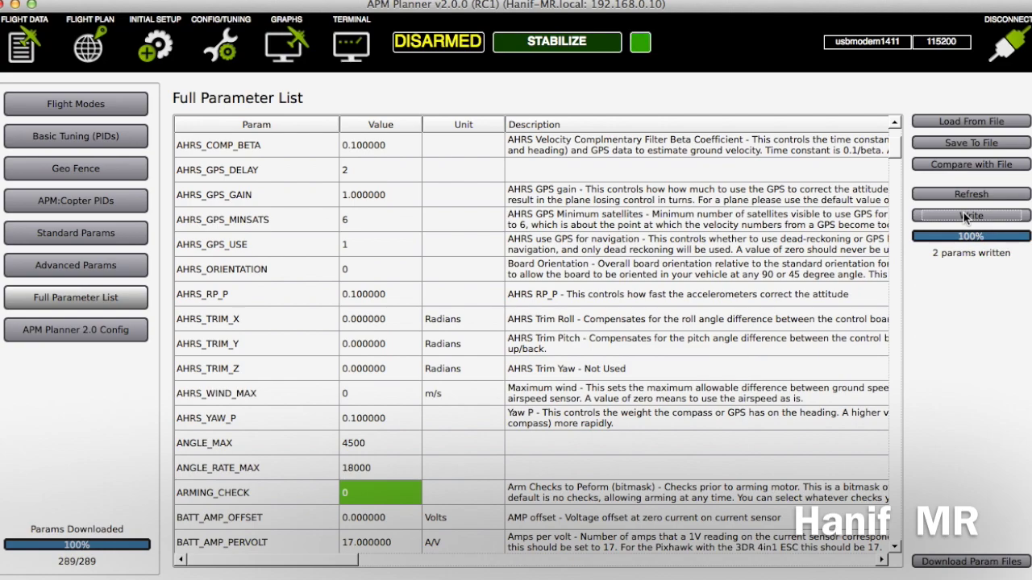